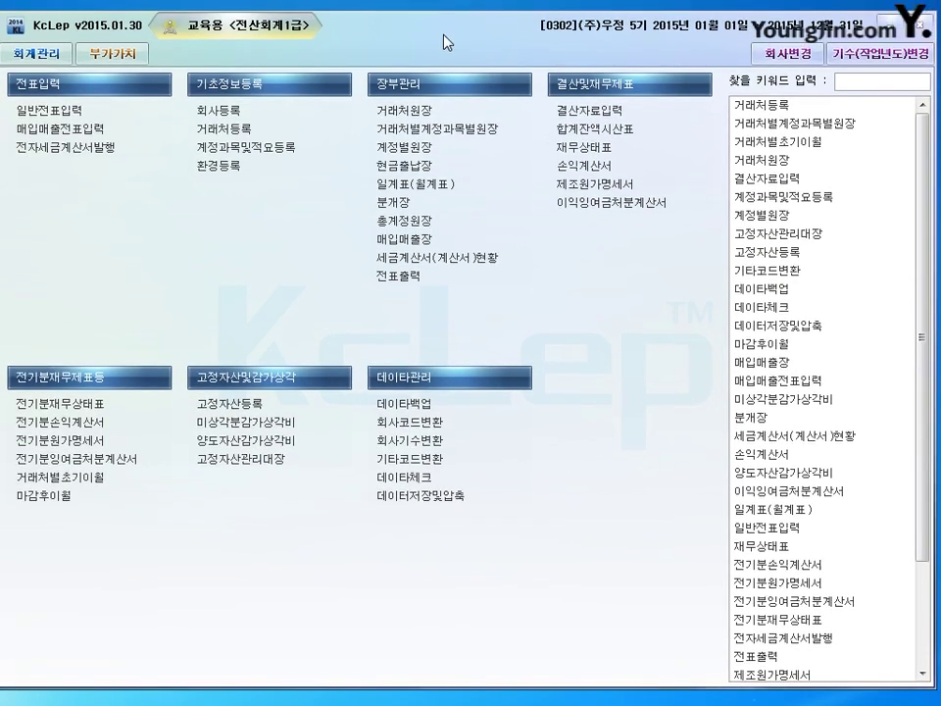
Step: Open the prior-year income statement (전기분손익계산서) and enter 제품매출 (0404) with an amount of 240,000,000
{"action": "left_click", "coordinate": [61, 423]}
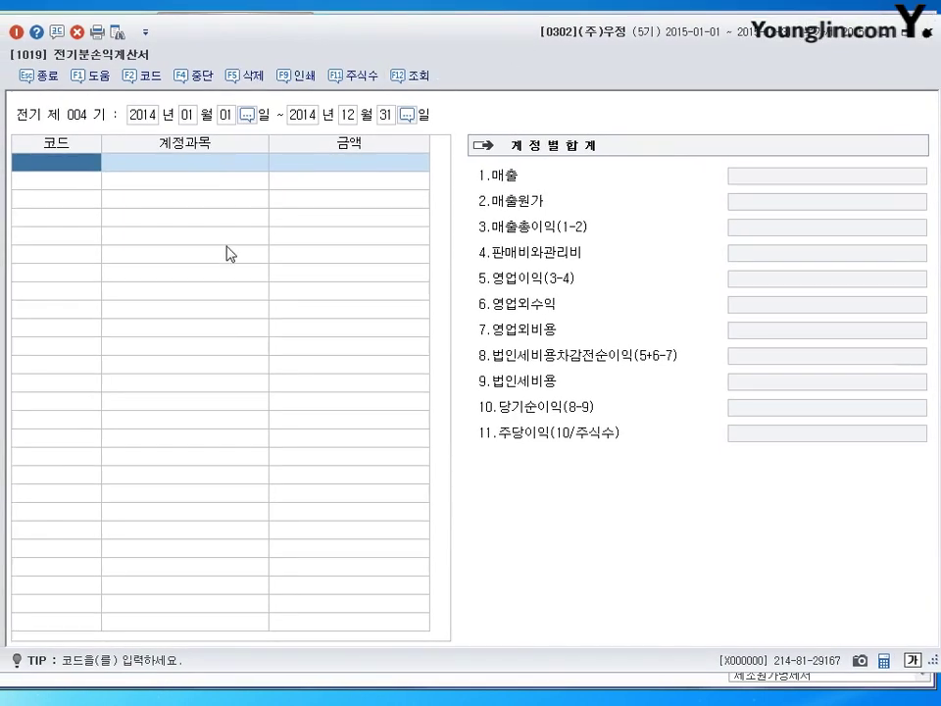
{"action": "type", "text": "제"}
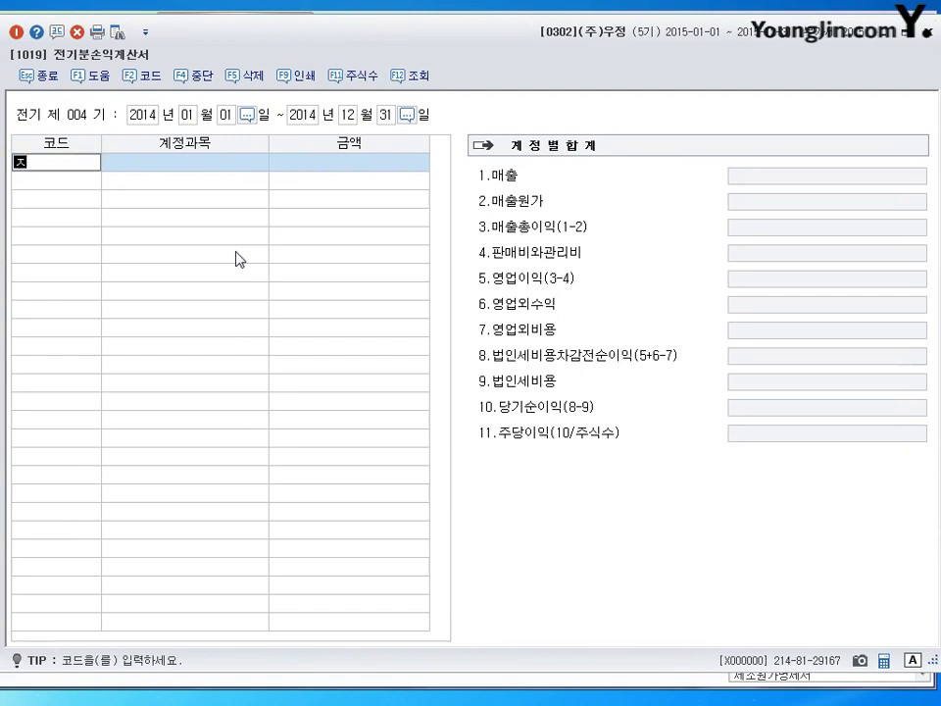
{"action": "type", "text": "품"}
{"action": "key", "text": "Return"}
{"action": "key", "text": "Return"}
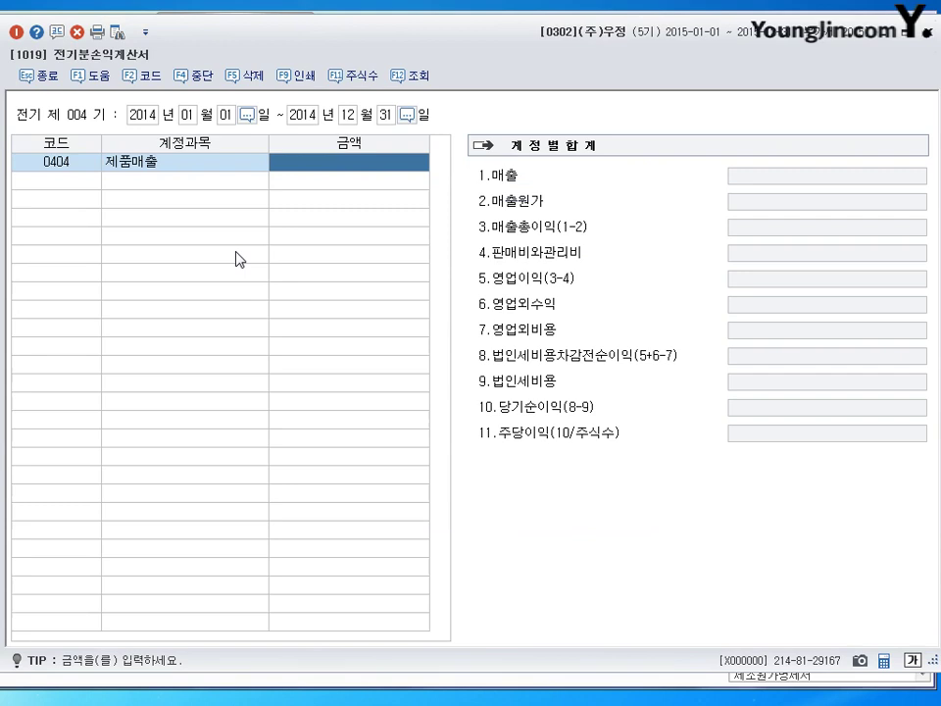
{"action": "type", "text": "240000000"}
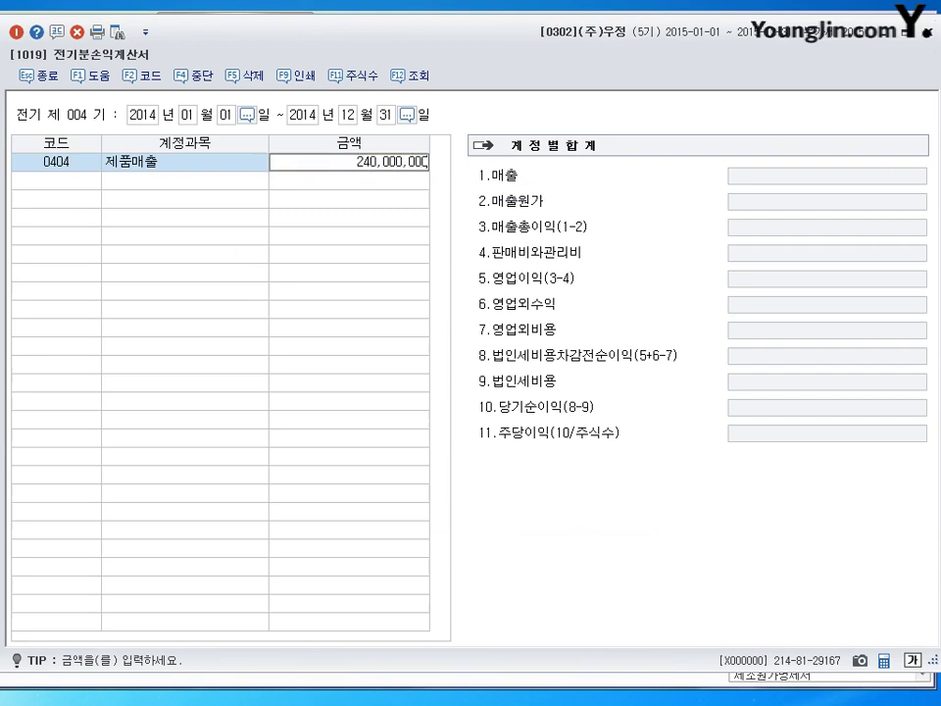
{"action": "key", "text": "Return"}
Step: Look up accounts matching 제품 and add 제품매출원가 (0455) on the next row
{"action": "type", "text": "제품"}
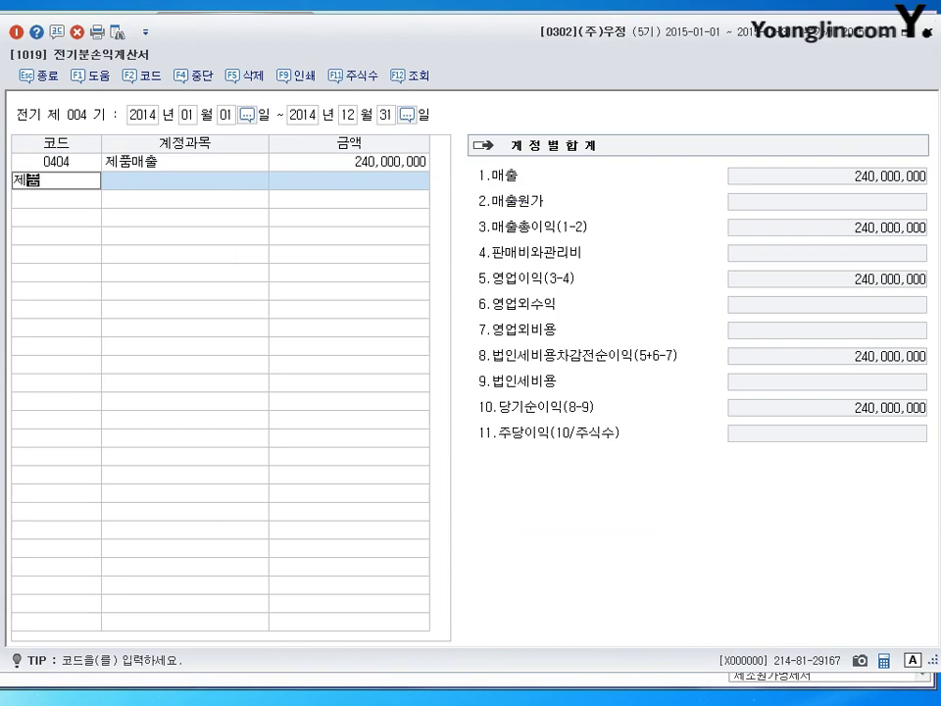
{"action": "key", "text": "Return"}
{"action": "key", "text": "Up"}
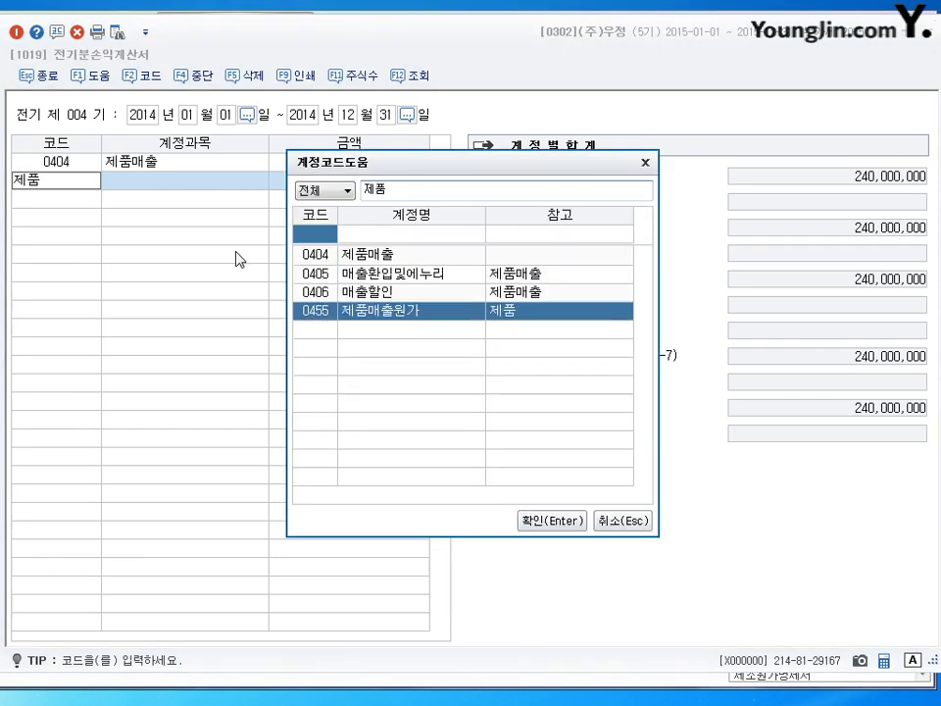
{"action": "key", "text": "Return"}
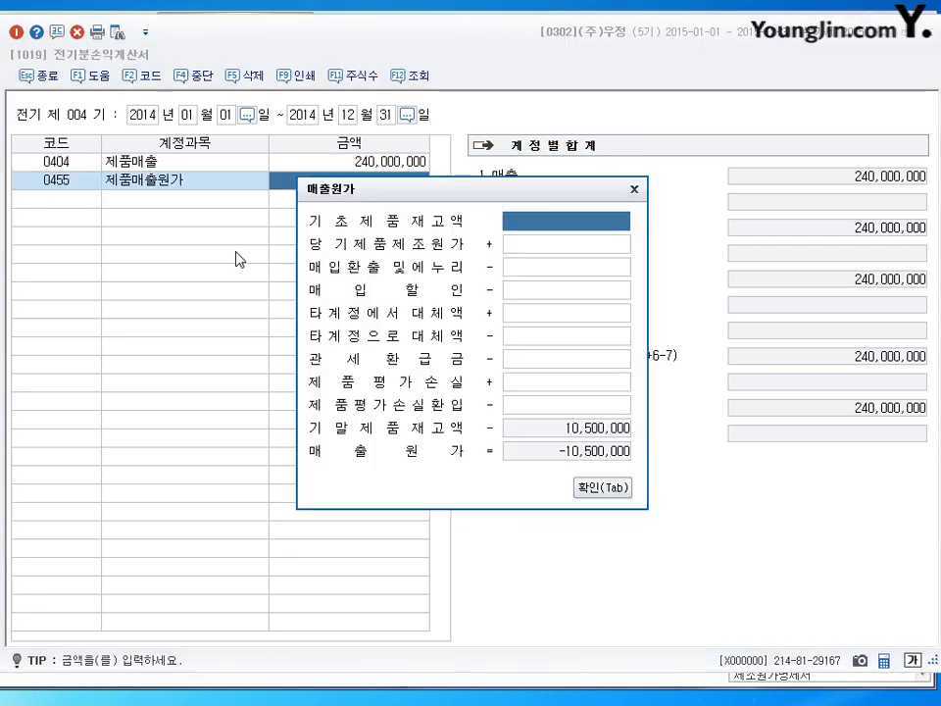
Step: Fill in the 매출원가 details with 기초제품재고액 35,000,000 and 당기제품제조원가 93,500,000, and confirm them
{"action": "left_click_drag", "start_coordinate": [353, 188], "coordinate": [518, 167]}
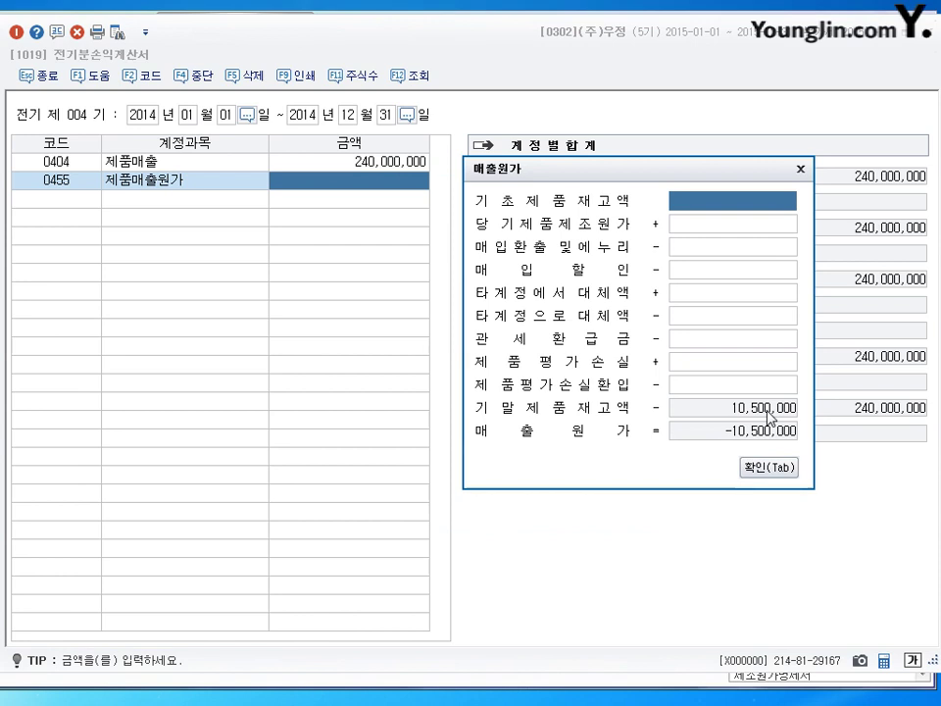
{"action": "type", "text": "35000000"}
{"action": "key", "text": "Return"}
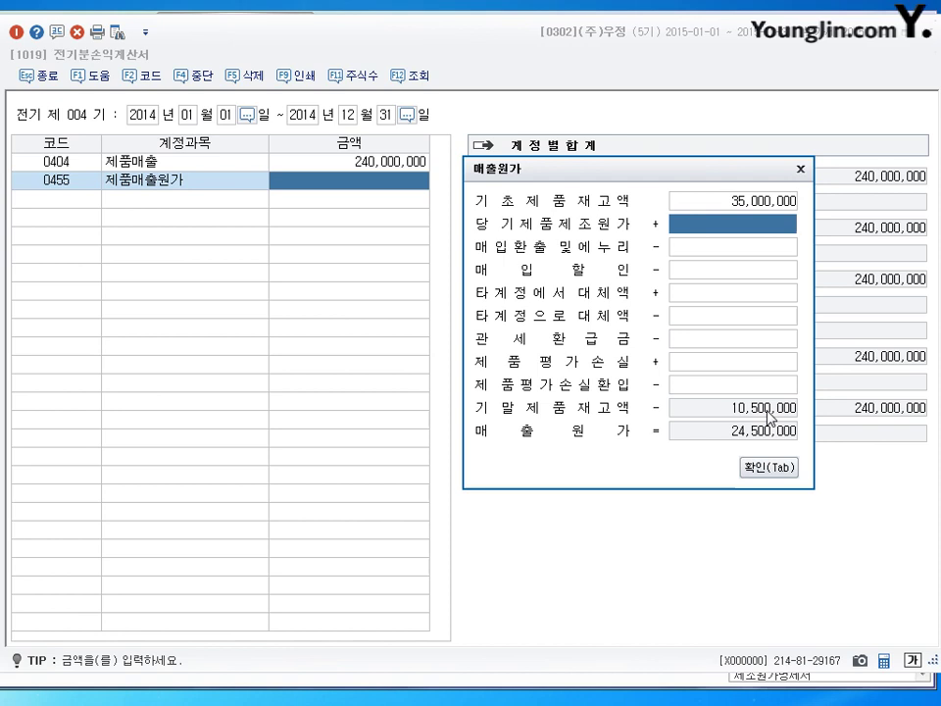
{"action": "type", "text": "93,5"}
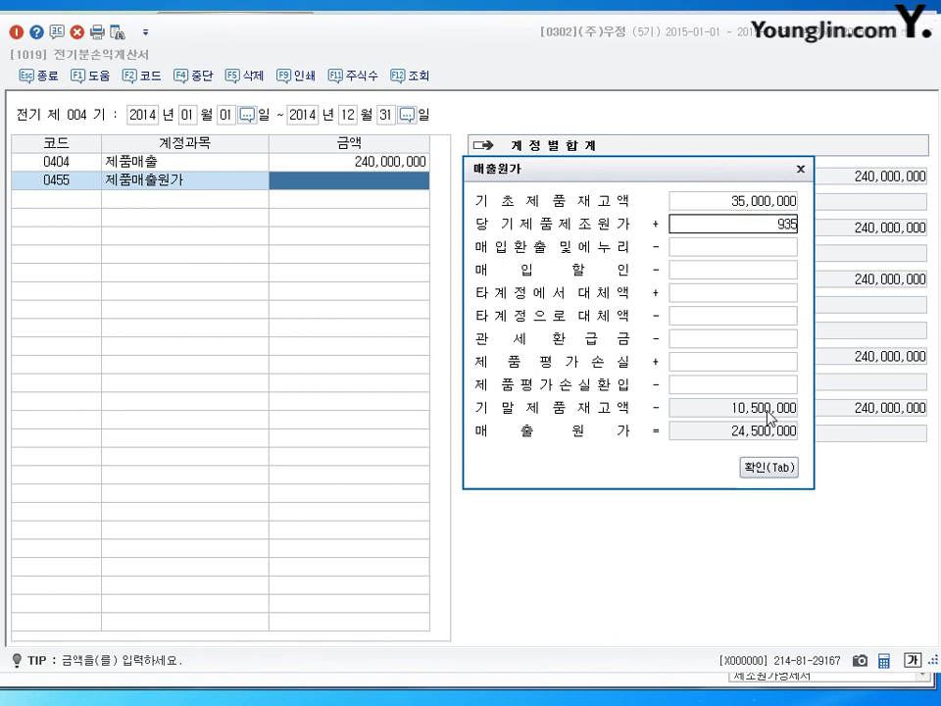
{"action": "type", "text": "00,000"}
{"action": "key", "text": "Return"}
{"action": "key", "text": "Return"}
{"action": "key", "text": "Return"}
{"action": "key", "text": "Return"}
{"action": "key", "text": "Return"}
{"action": "key", "text": "Return"}
{"action": "key", "text": "Return"}
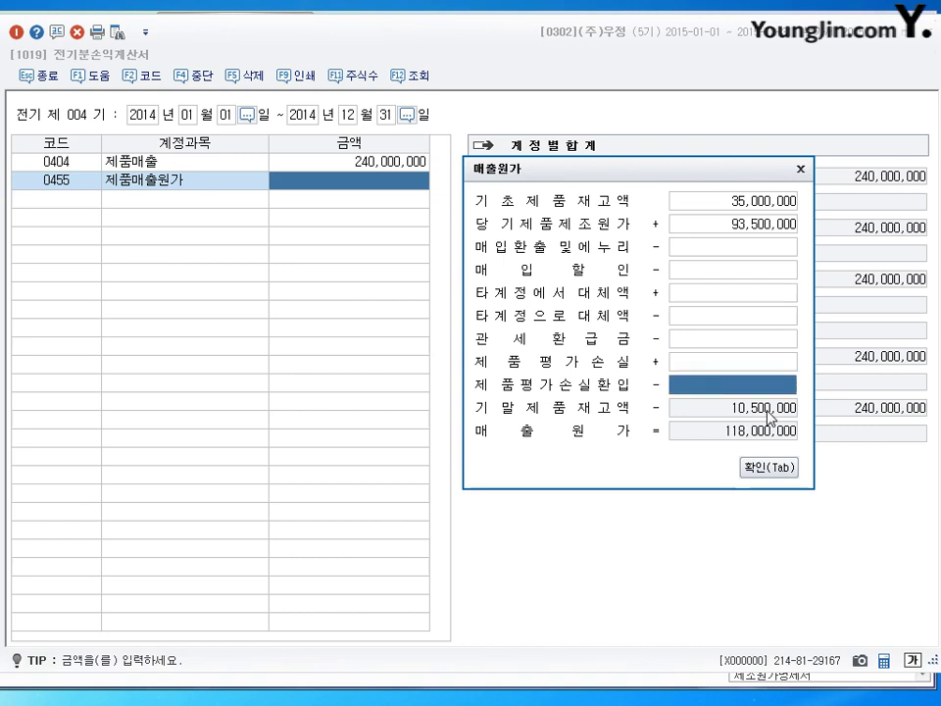
{"action": "key", "text": "Tab"}
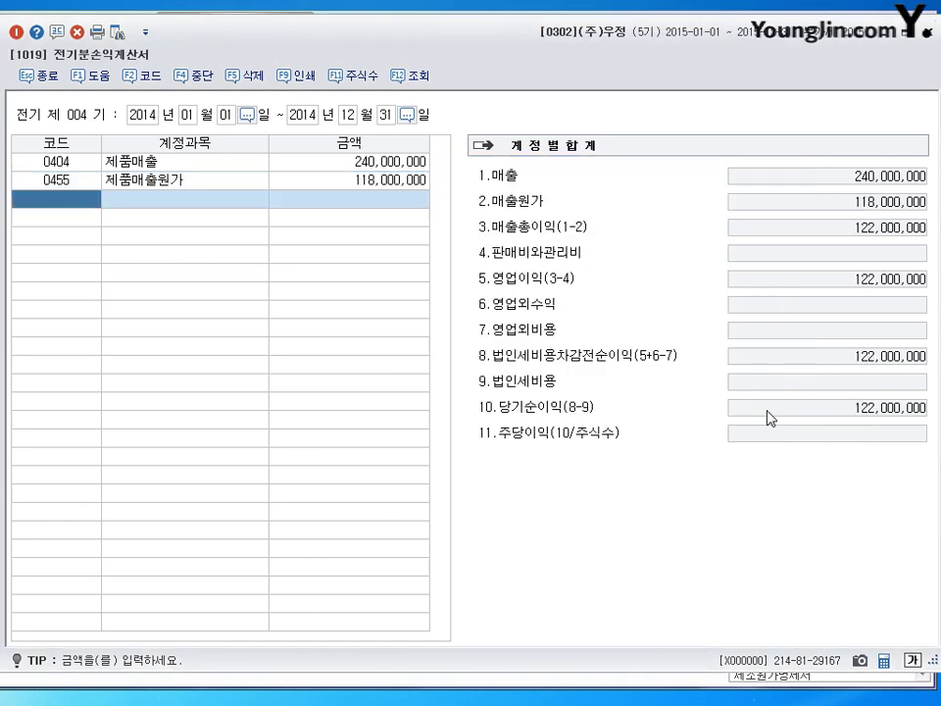
Step: Add the 급여 account (0801) with an amount of 77,000,000
{"action": "type", "text": "0801"}
{"action": "key", "text": "Return"}
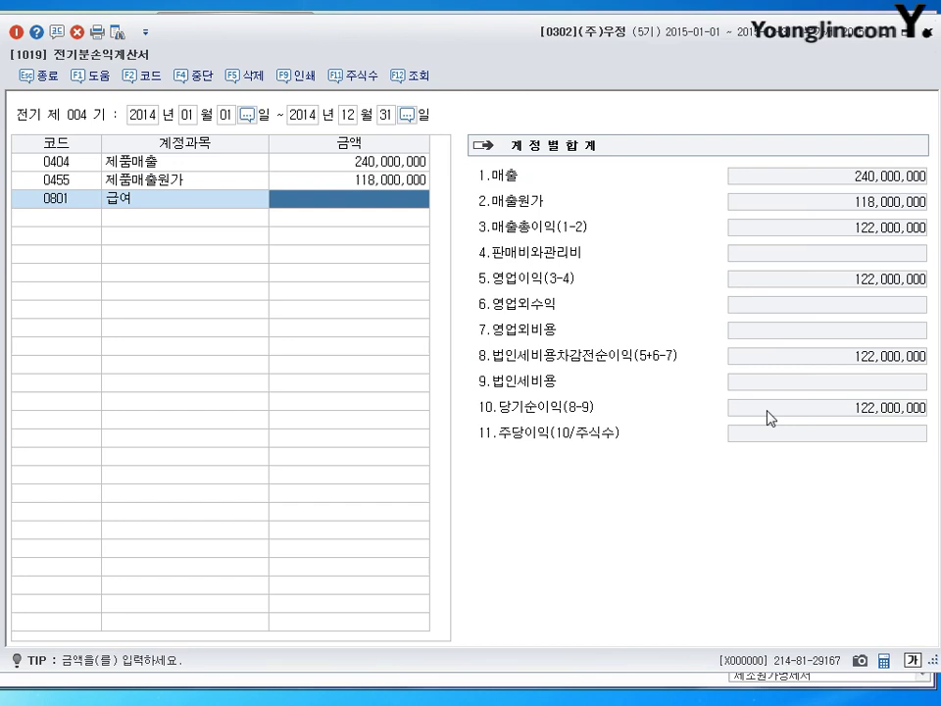
{"action": "type", "text": "77000000"}
{"action": "key", "text": "Return"}
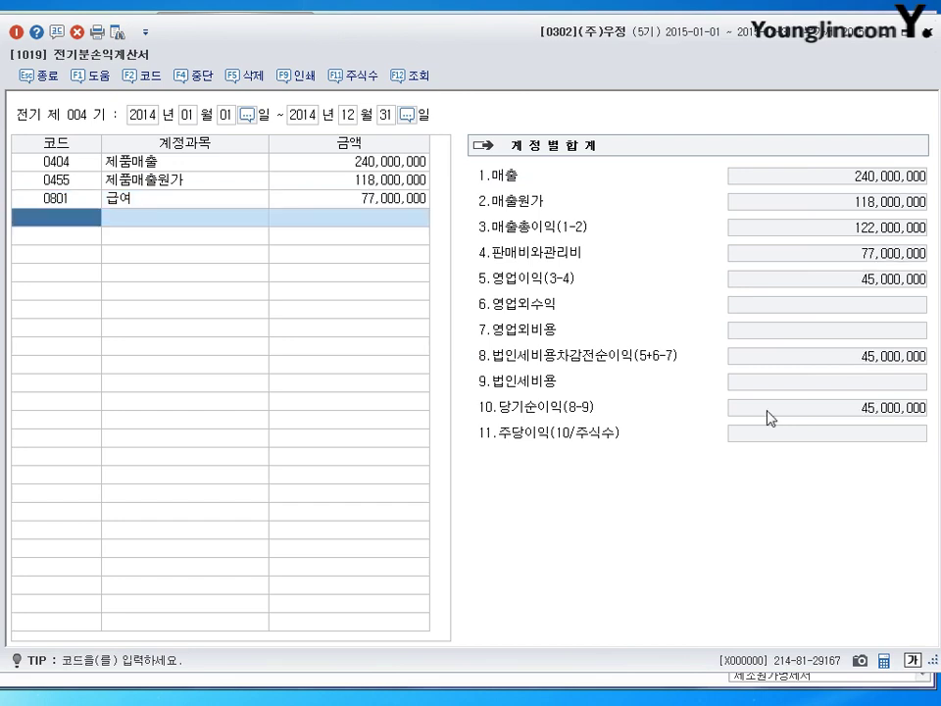
Step: Add the 복리후생비 account (0811) with an amount of 8,900,000
{"action": "type", "text": "복리"}
{"action": "key", "text": "Return"}
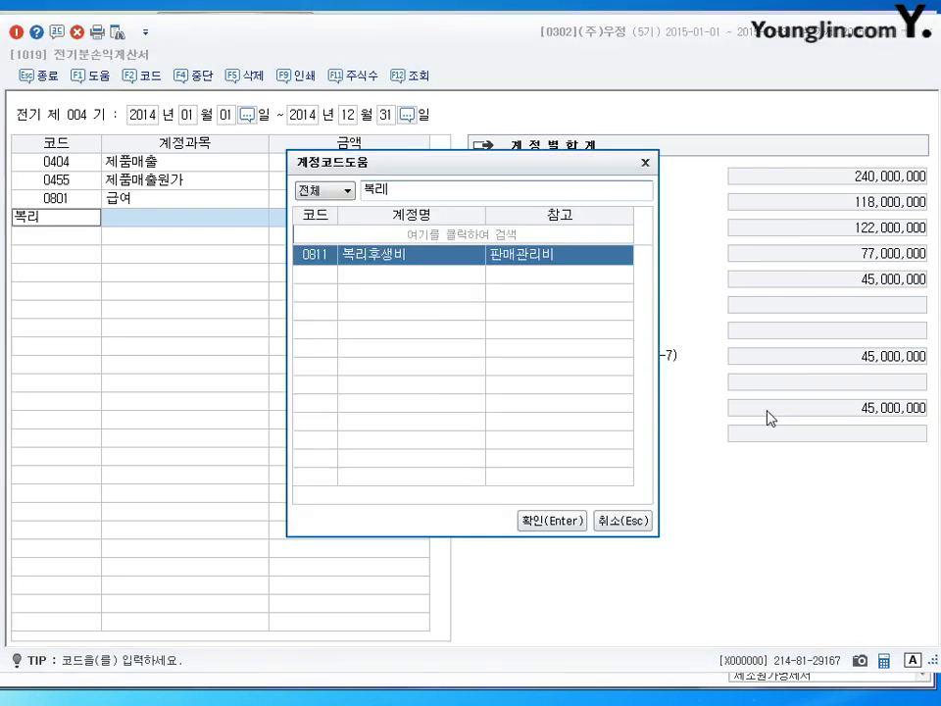
{"action": "key", "text": "Return"}
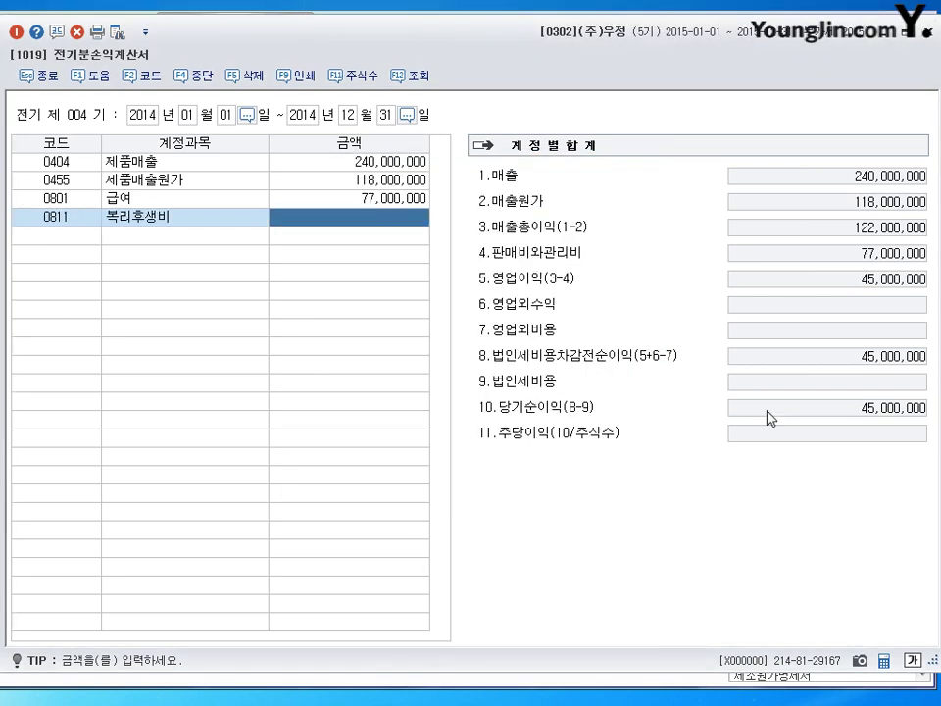
{"action": "type", "text": "8900000"}
{"action": "key", "text": "Return"}
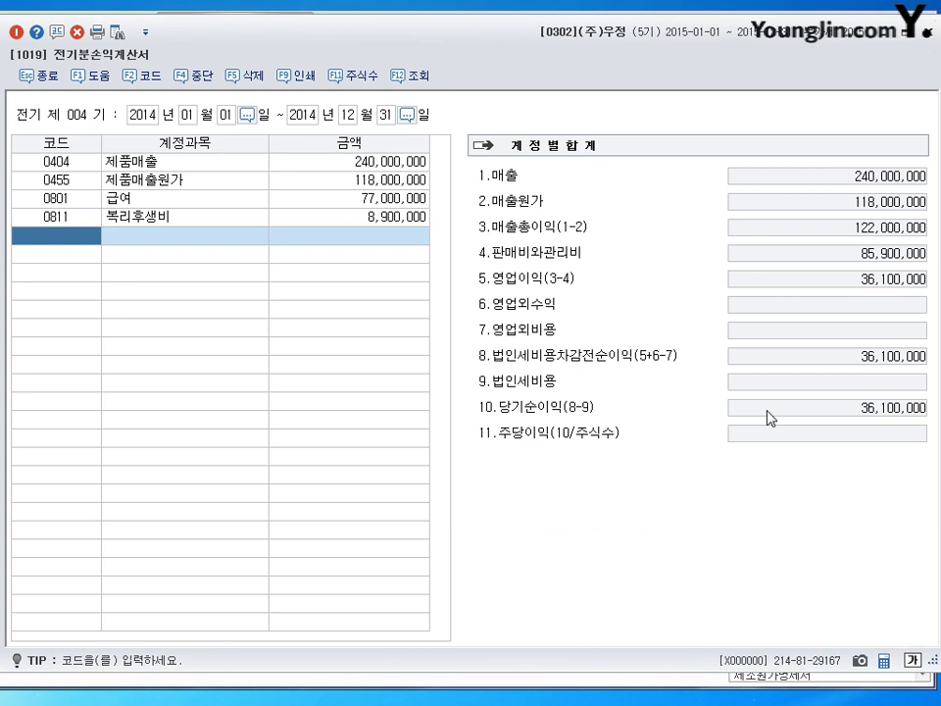
Step: Add the 통신비 account (0814) with an amount of 3,000,000
{"action": "type", "text": "통신"}
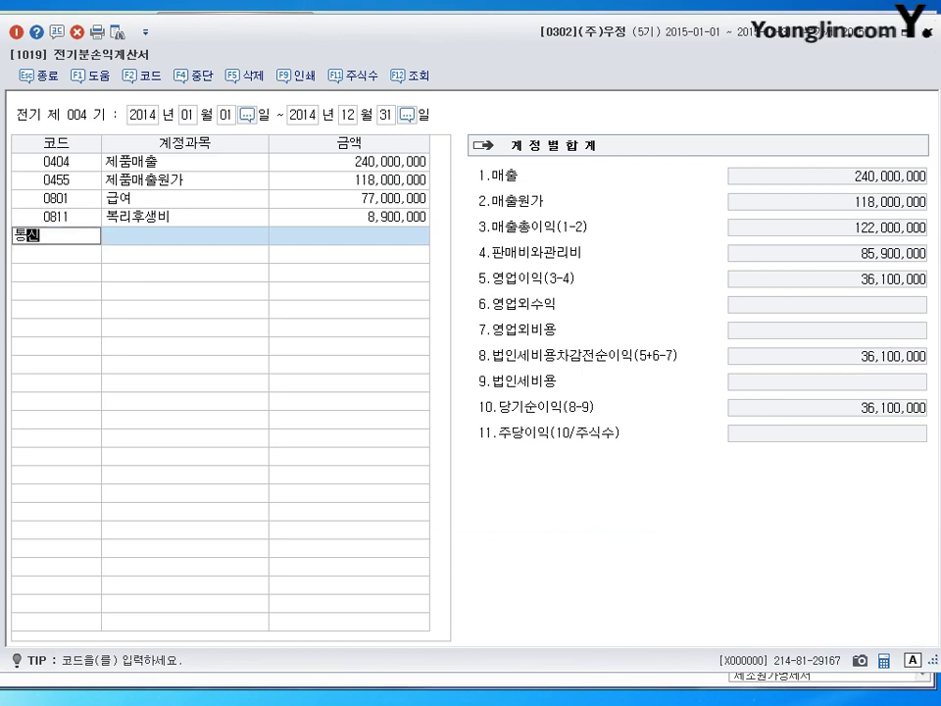
{"action": "key", "text": "Return"}
{"action": "key", "text": "Return"}
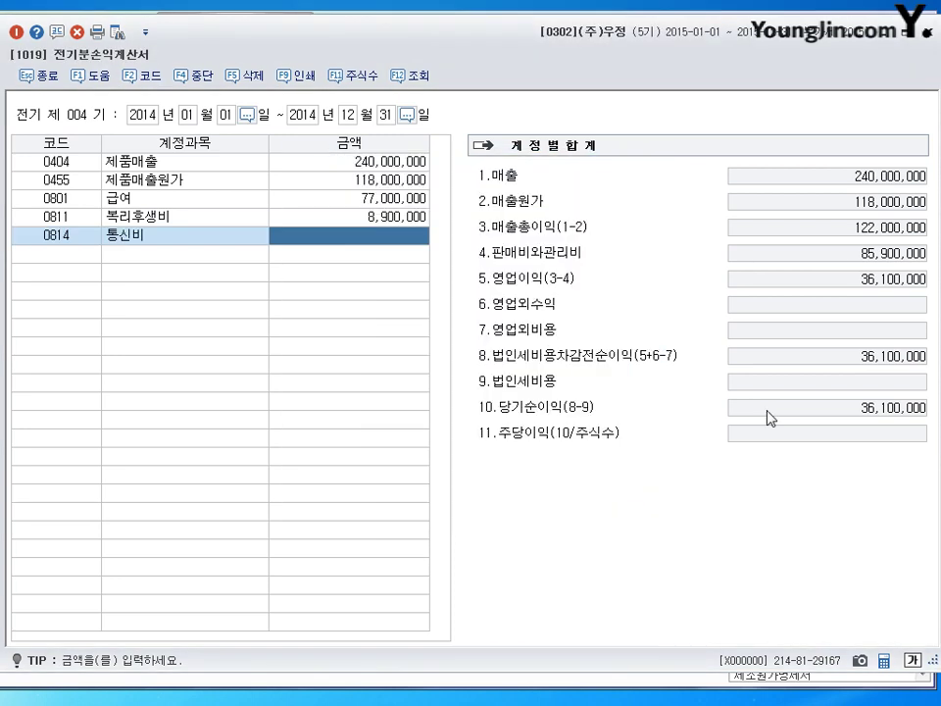
{"action": "type", "text": "3000000"}
{"action": "key", "text": "Return"}
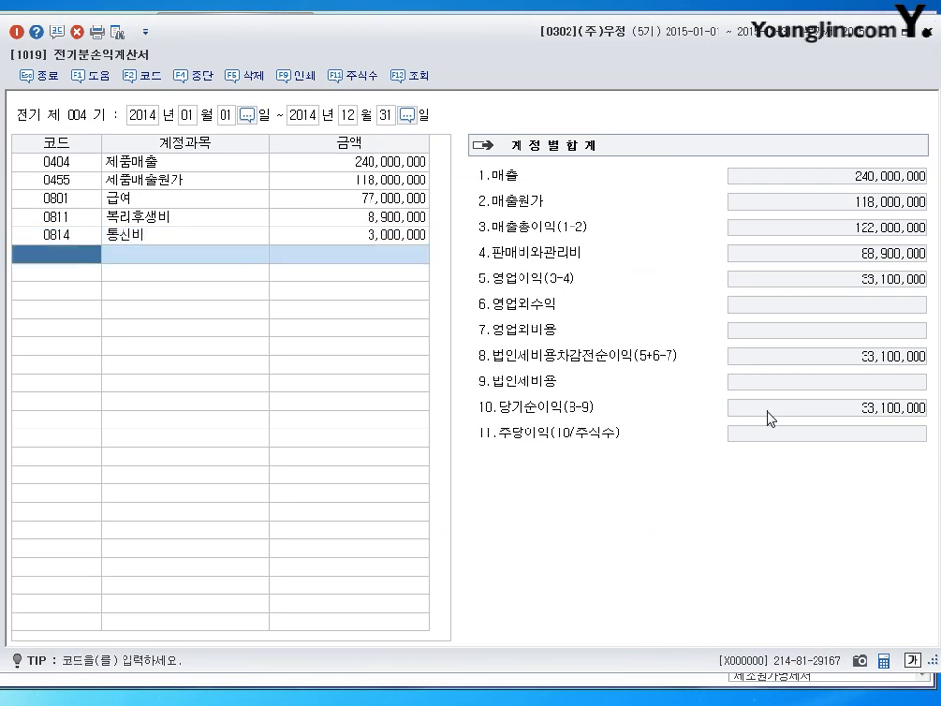
Step: Add the 수도광열비 account (0815) with an amount of 2,000,000
{"action": "type", "text": "수도"}
{"action": "key", "text": "Return"}
{"action": "key", "text": "Return"}
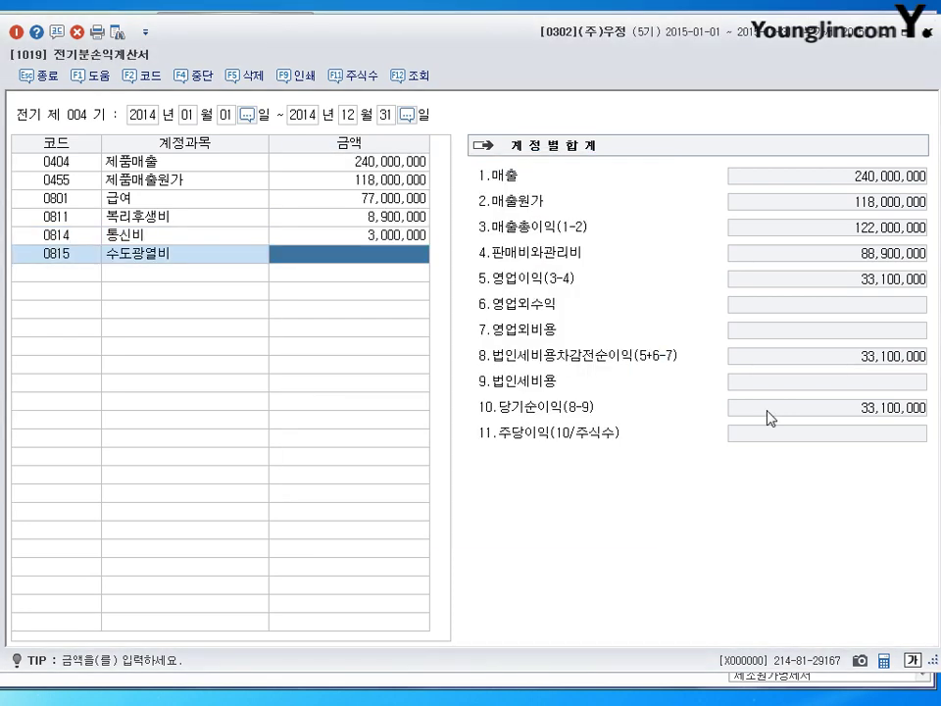
{"action": "type", "text": "2000000"}
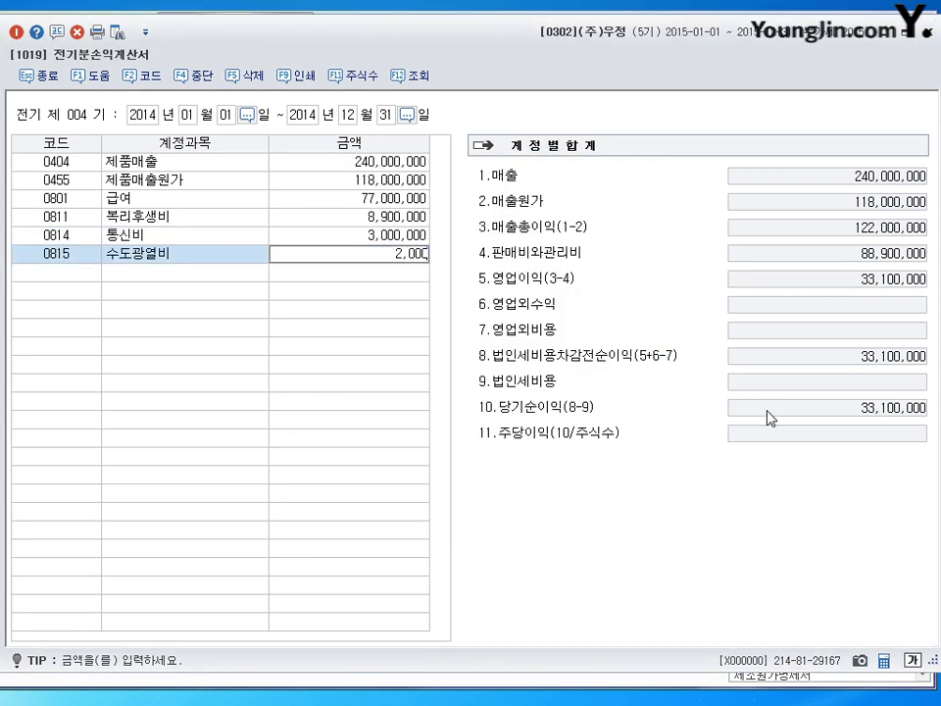
{"action": "key", "text": "Return"}
Step: Add the 세금과공과 account (0817) with an amount of 1,500,000
{"action": "type", "text": "적금"}
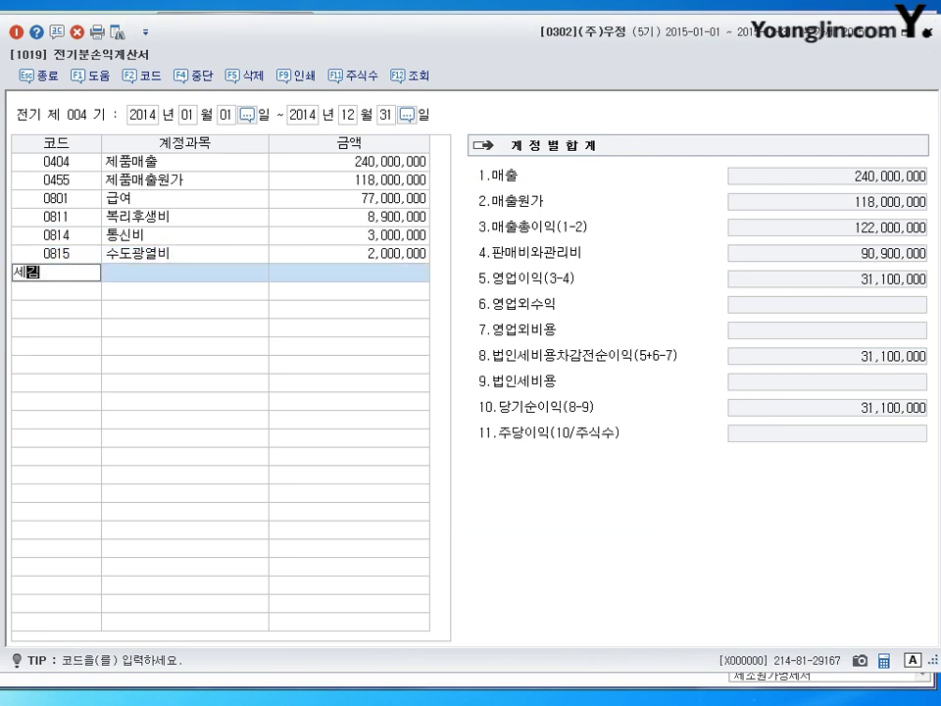
{"action": "key", "text": "Return"}
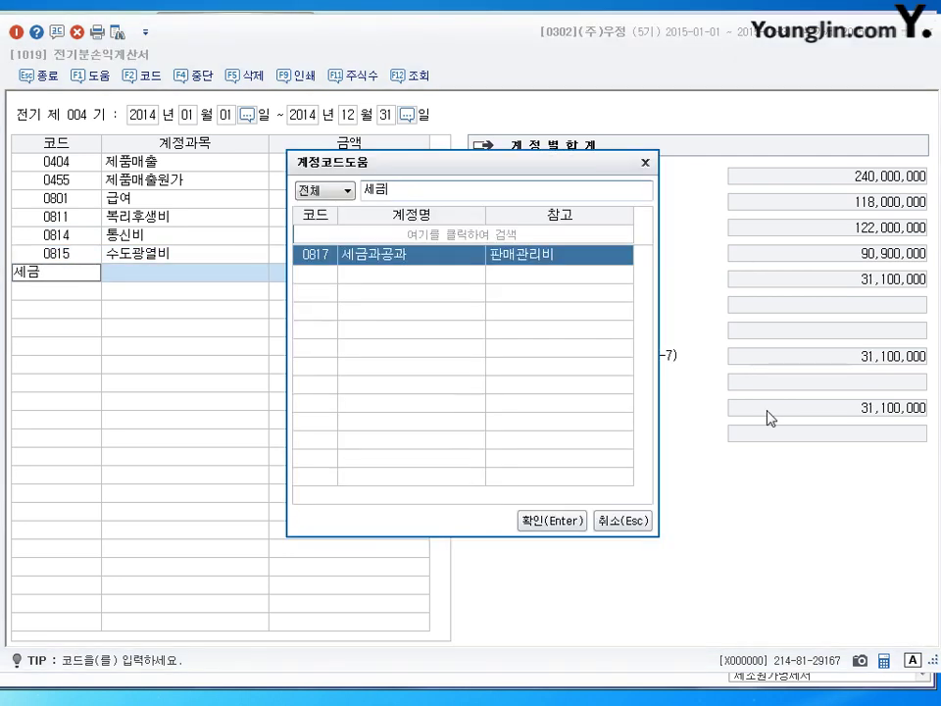
{"action": "key", "text": "Return"}
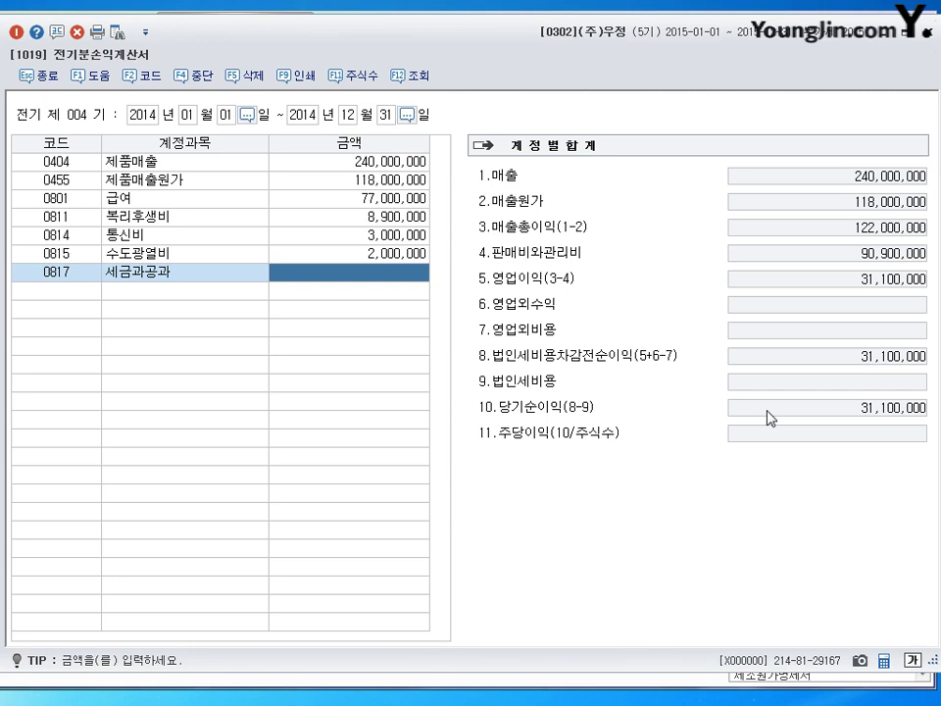
{"action": "type", "text": "1500000"}
{"action": "key", "text": "Return"}
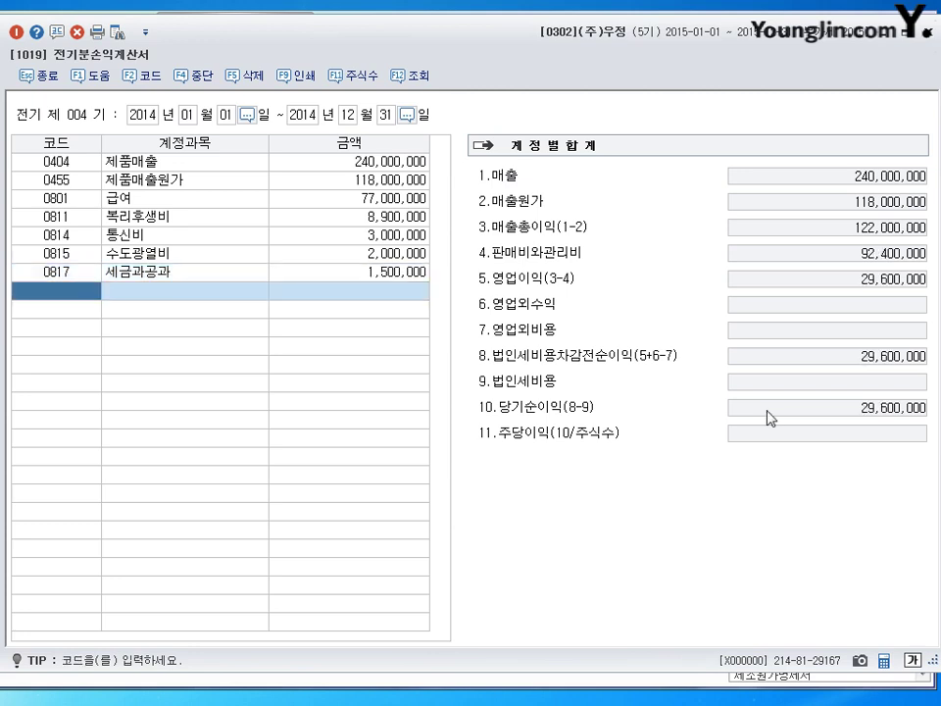
Step: Add the 감가상각비 account (0818) with an amount of 1,500,000
{"action": "type", "text": "감가"}
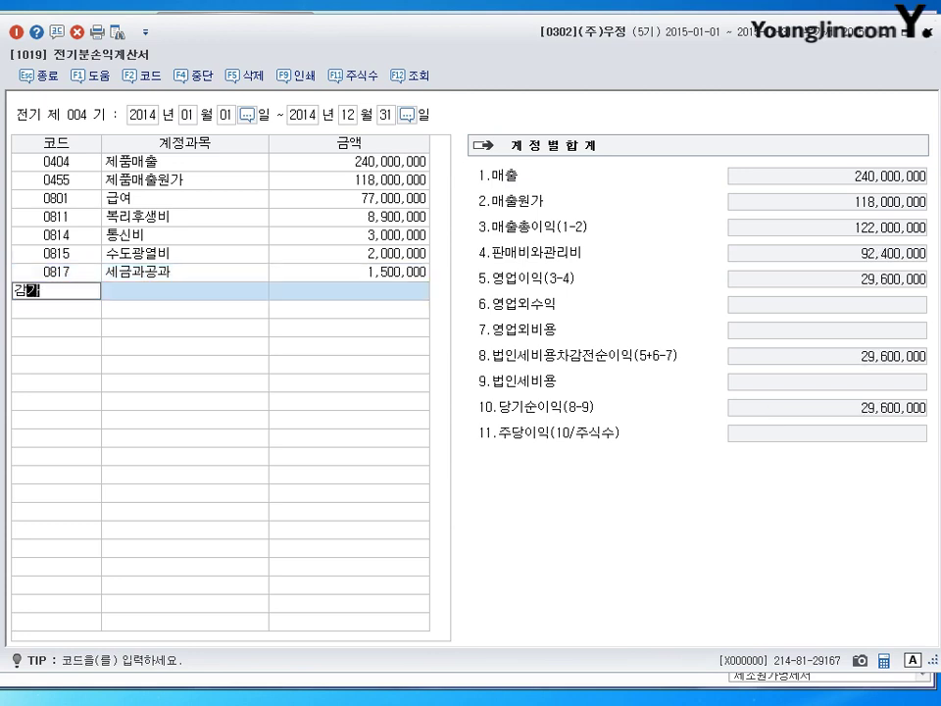
{"action": "key", "text": "Return"}
{"action": "key", "text": "Return"}
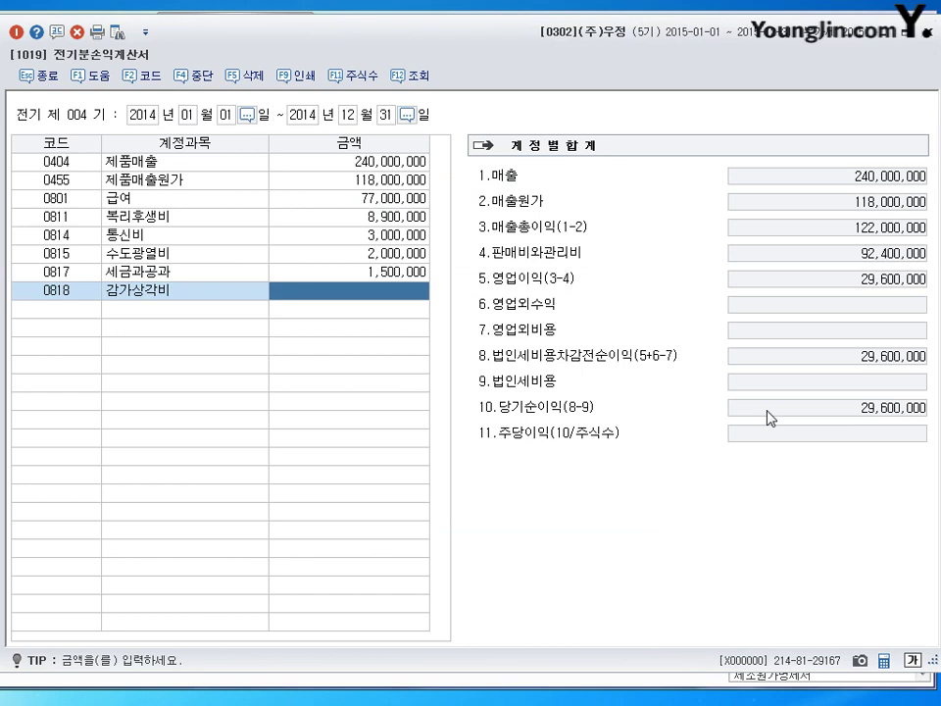
{"action": "type", "text": "1500000"}
{"action": "key", "text": "Return"}
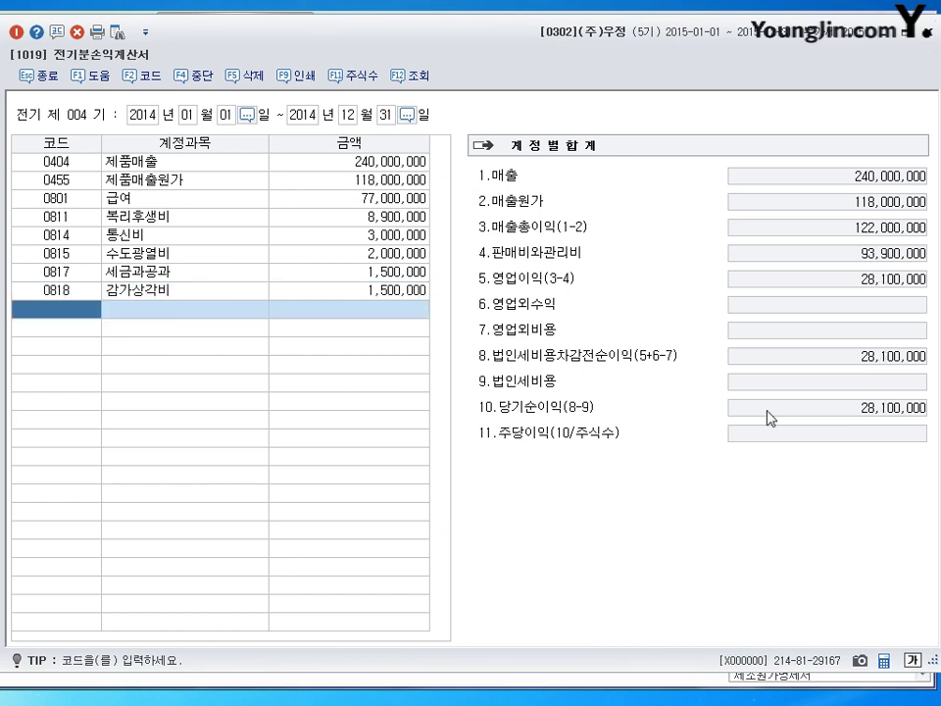
Step: Add the 임차료 account (0819) with an amount of 4,000,000
{"action": "type", "text": "임차"}
{"action": "key", "text": "Return"}
{"action": "key", "text": "Return"}
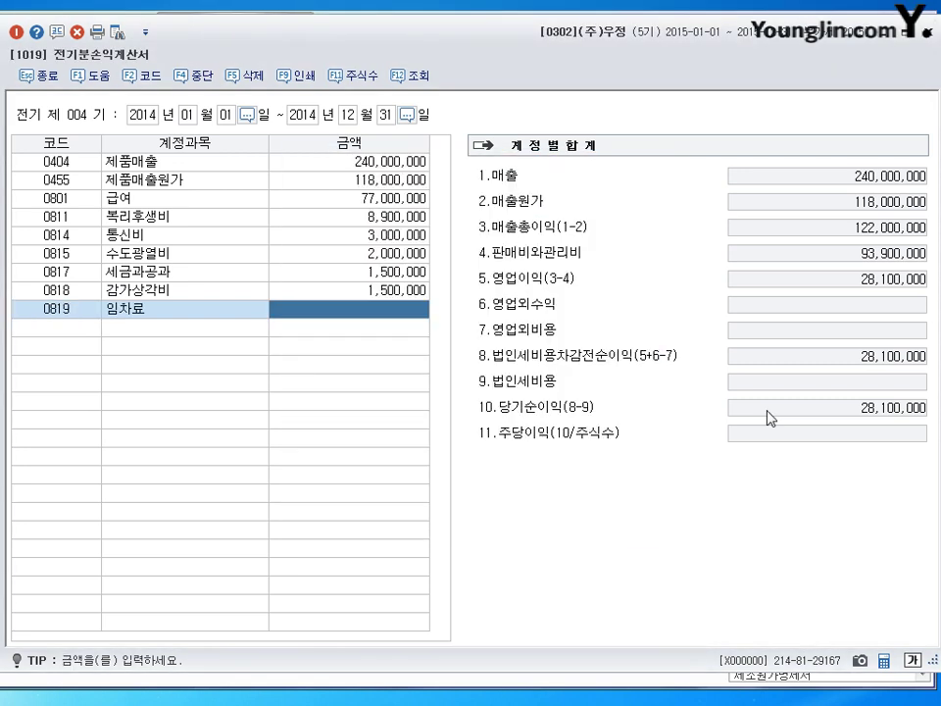
{"action": "type", "text": "4000000"}
{"action": "key", "text": "Return"}
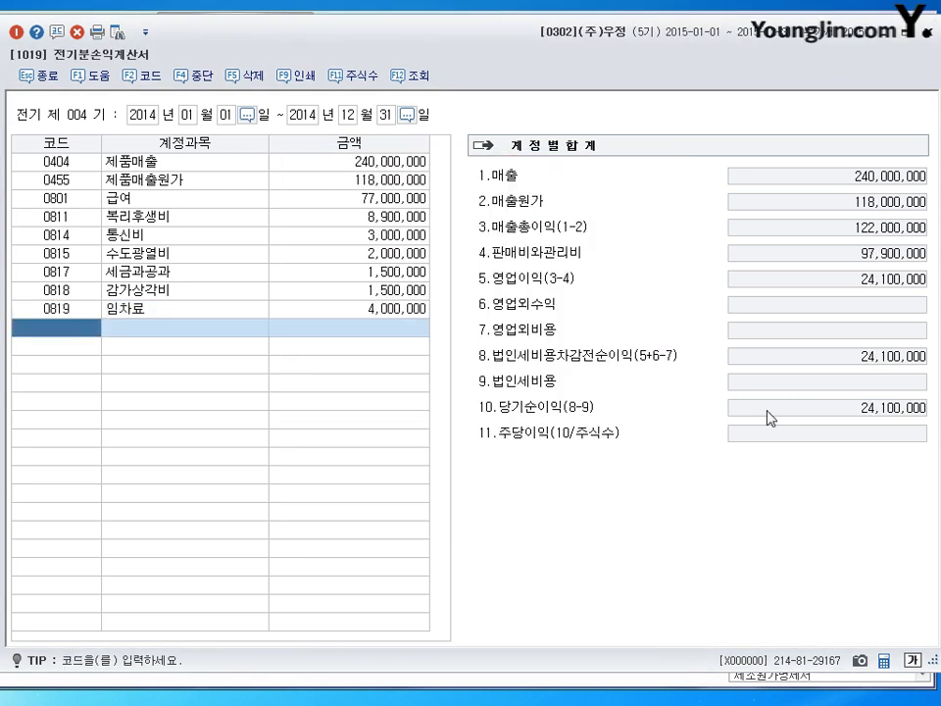
Step: Add the 수선비 account (0820) with an amount of 700,000
{"action": "type", "text": "수선"}
{"action": "key", "text": "Return"}
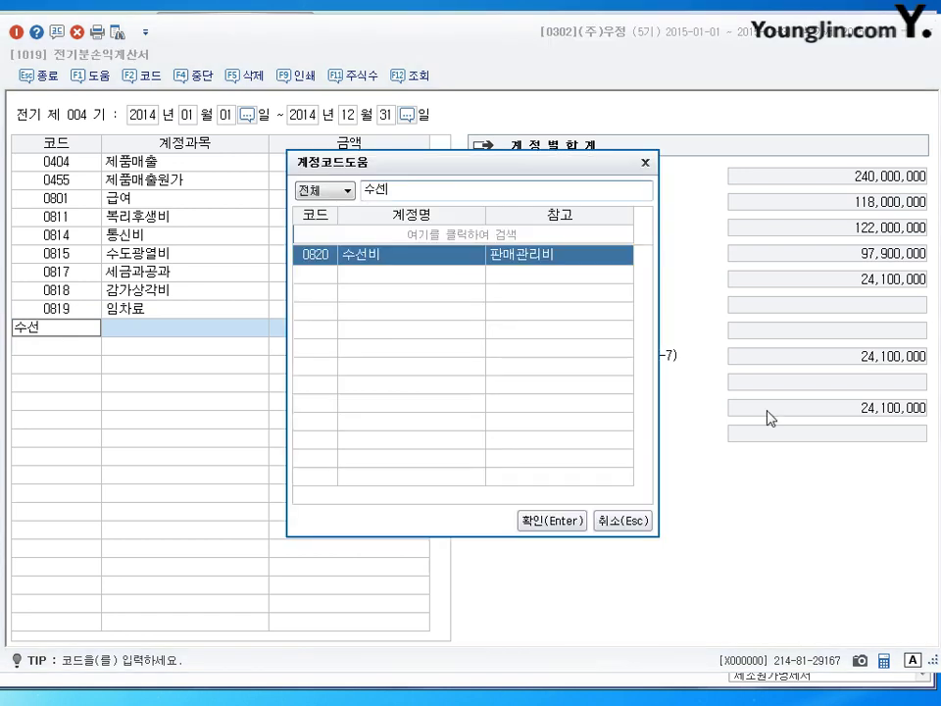
{"action": "key", "text": "Return"}
{"action": "type", "text": "700000"}
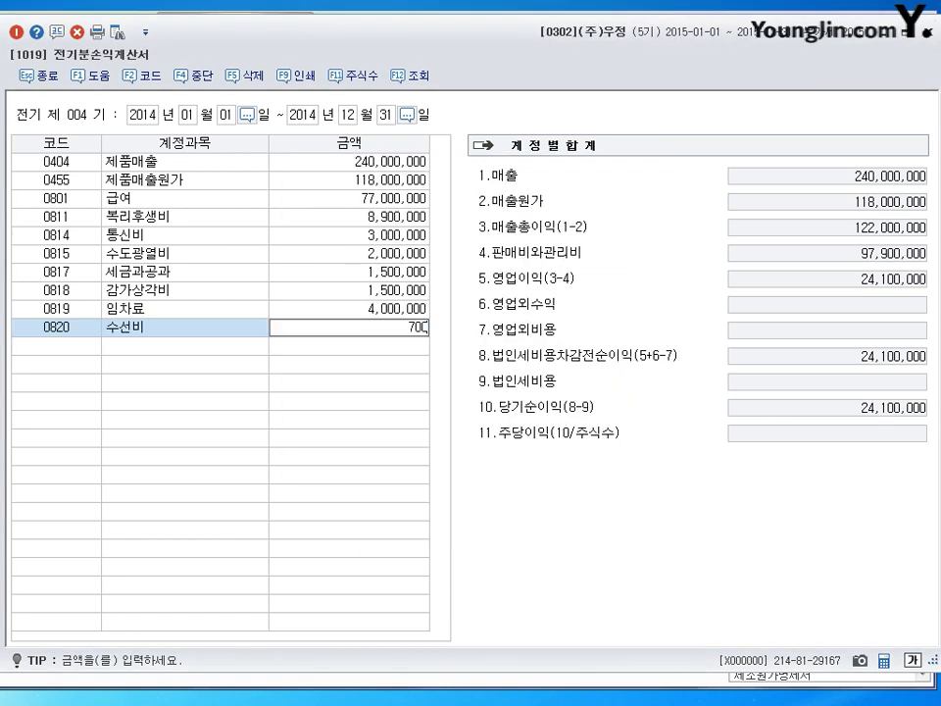
{"action": "key", "text": "Return"}
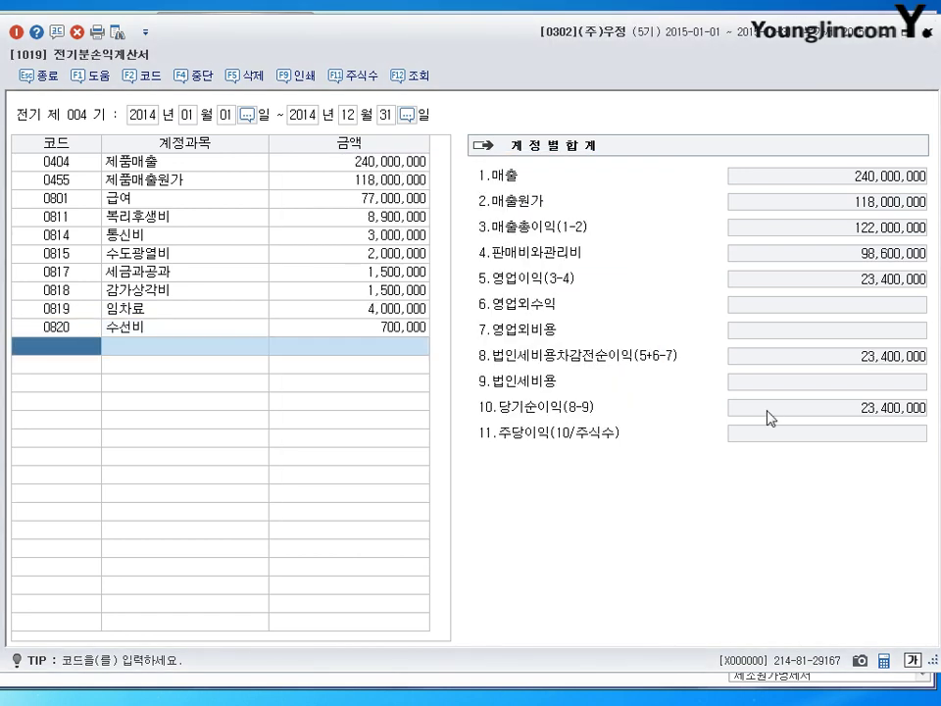
Step: Add the 차량유지비 account (0822) with an amount of 500,000
{"action": "type", "text": "차량"}
{"action": "key", "text": "Return"}
{"action": "key", "text": "Return"}
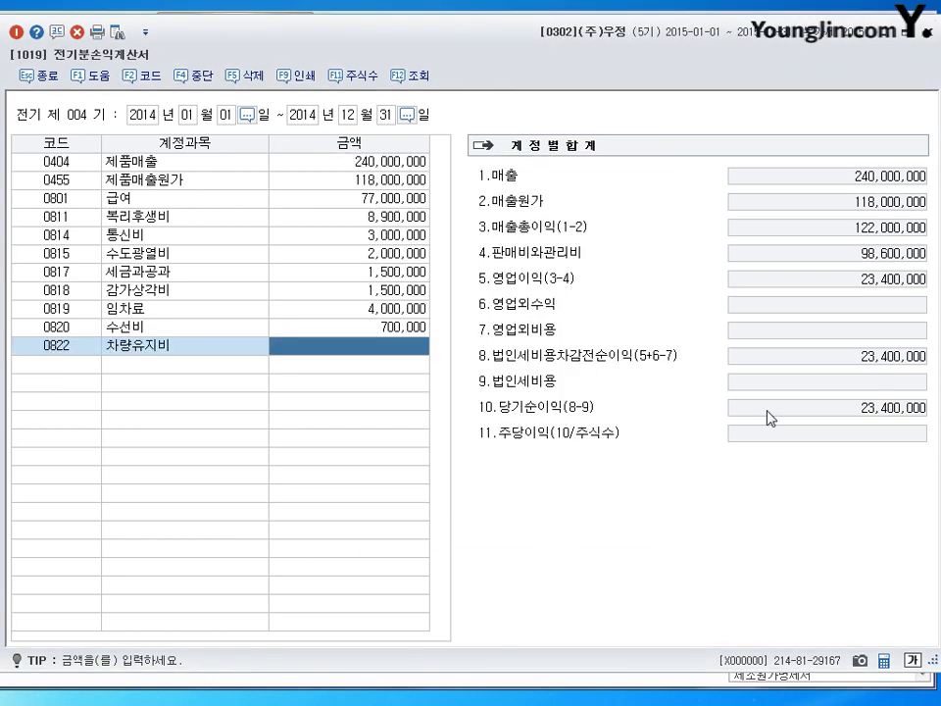
{"action": "type", "text": "5000000"}
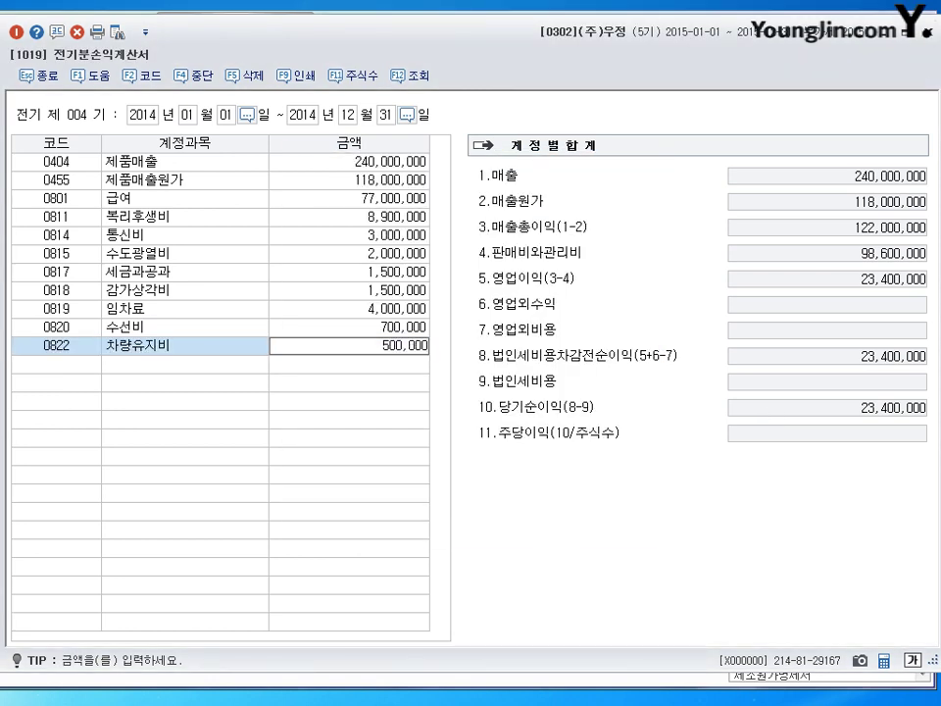
{"action": "key", "text": "Return"}
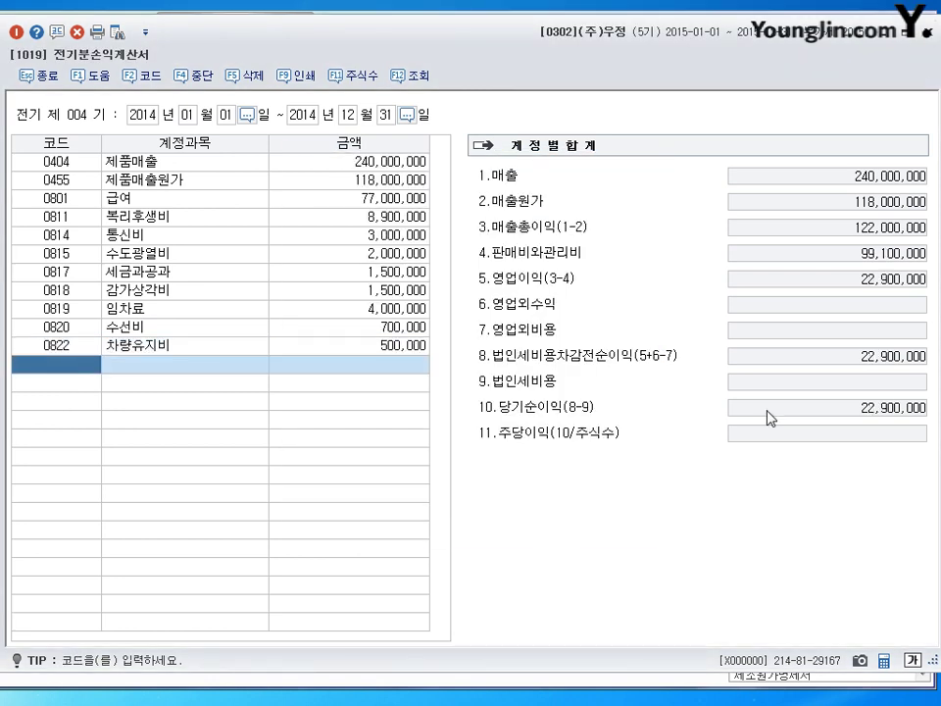
Step: Add the 운반비 account (0824) with an amount of 1,000,000
{"action": "type", "text": "운반"}
{"action": "key", "text": "Return"}
{"action": "key", "text": "Return"}
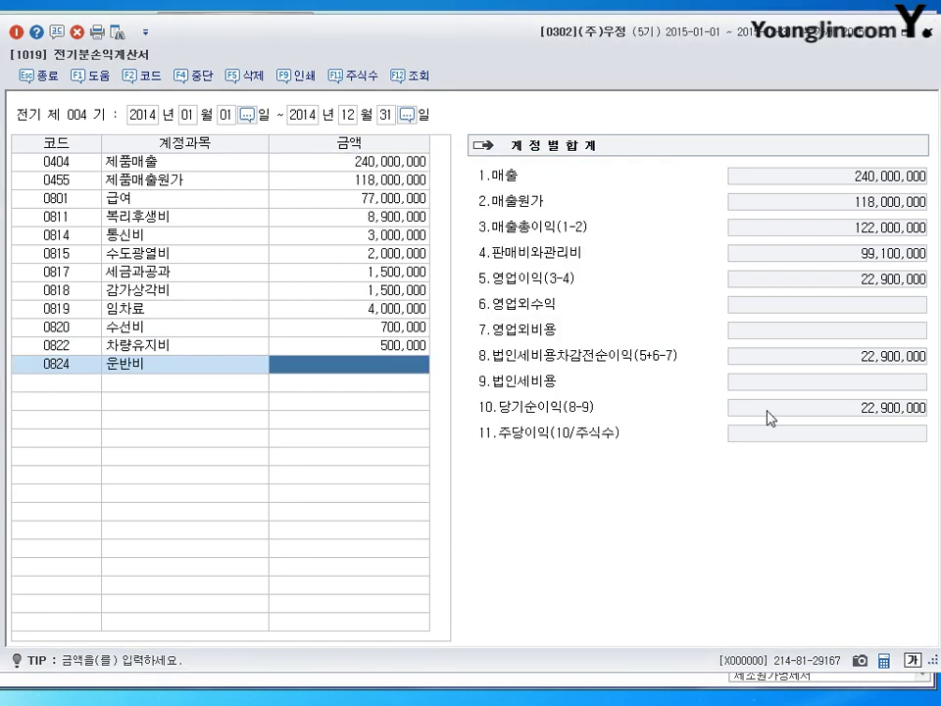
{"action": "type", "text": "1000000"}
{"action": "key", "text": "Return"}
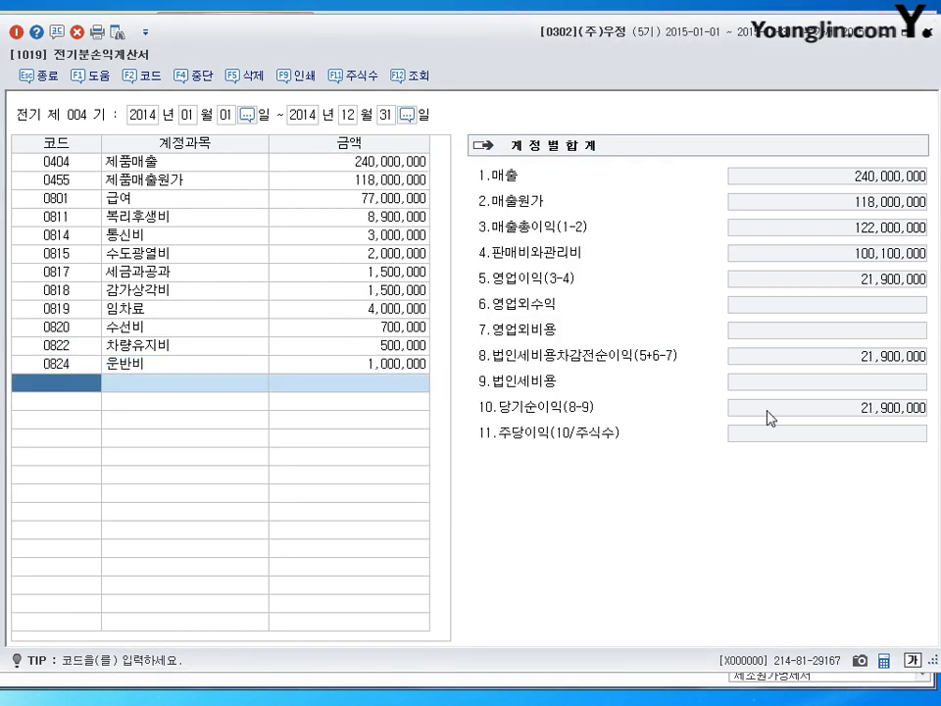
Step: Add the 도서인쇄비 account (0826) with an amount of 900,000
{"action": "type", "text": "도서"}
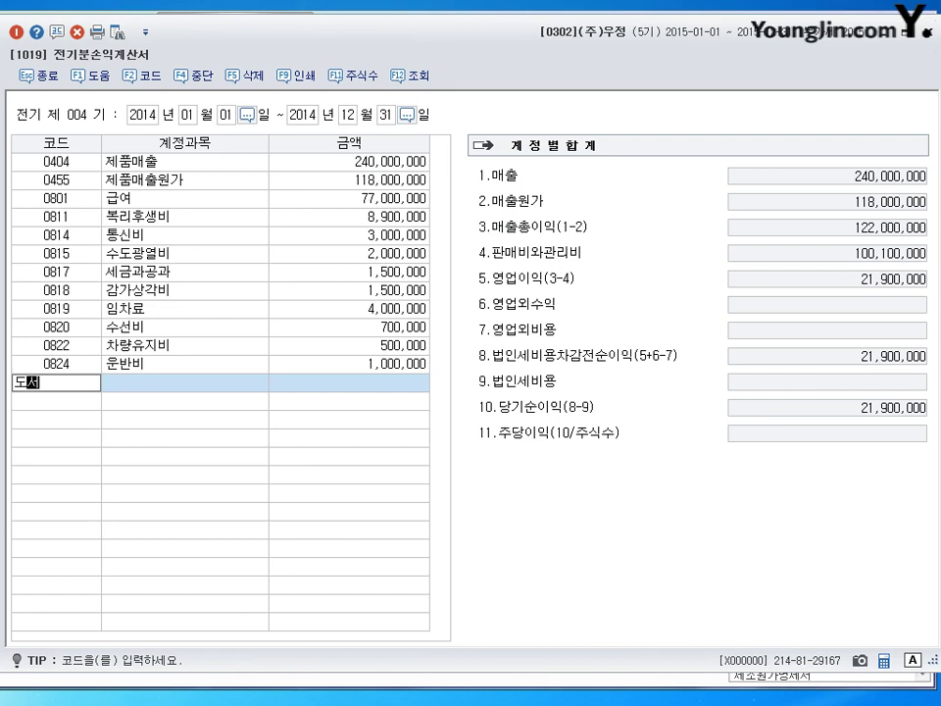
{"action": "key", "text": "Return"}
{"action": "key", "text": "Return"}
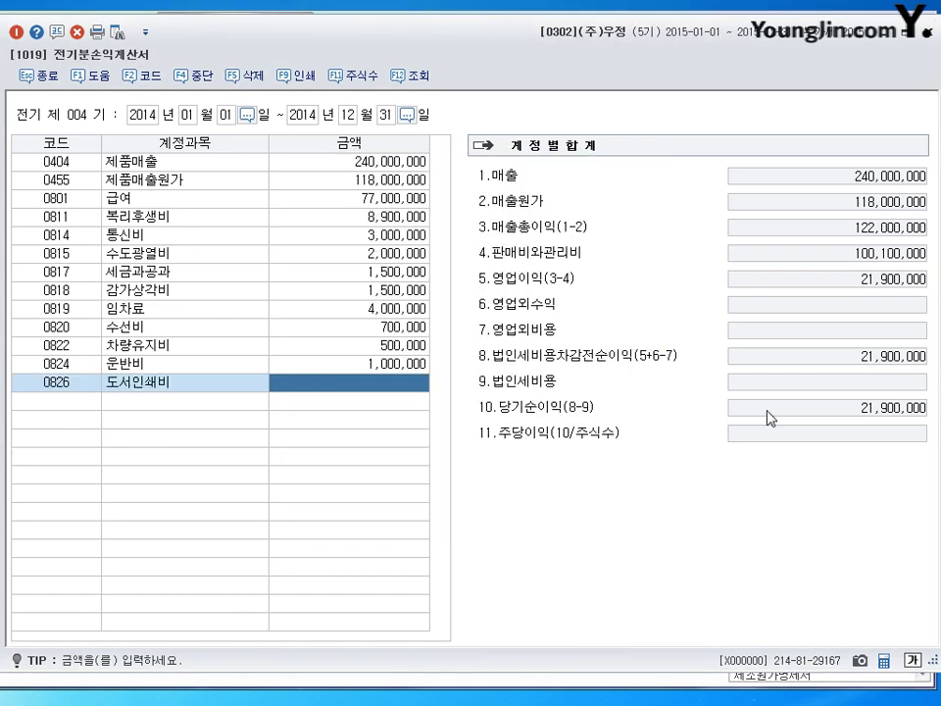
{"action": "type", "text": "9000000"}
{"action": "key", "text": "Return"}
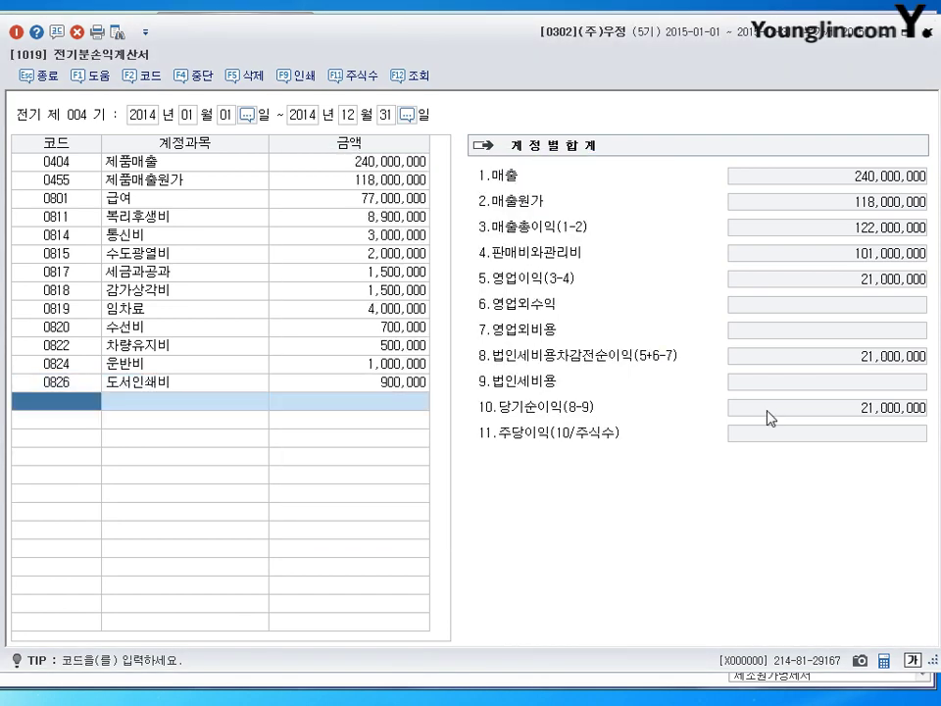
Step: Add the 수수료비용 account (0831) with an amount of 1,000,000
{"action": "type", "text": "수수료"}
{"action": "key", "text": "Return"}
{"action": "key", "text": "Return"}
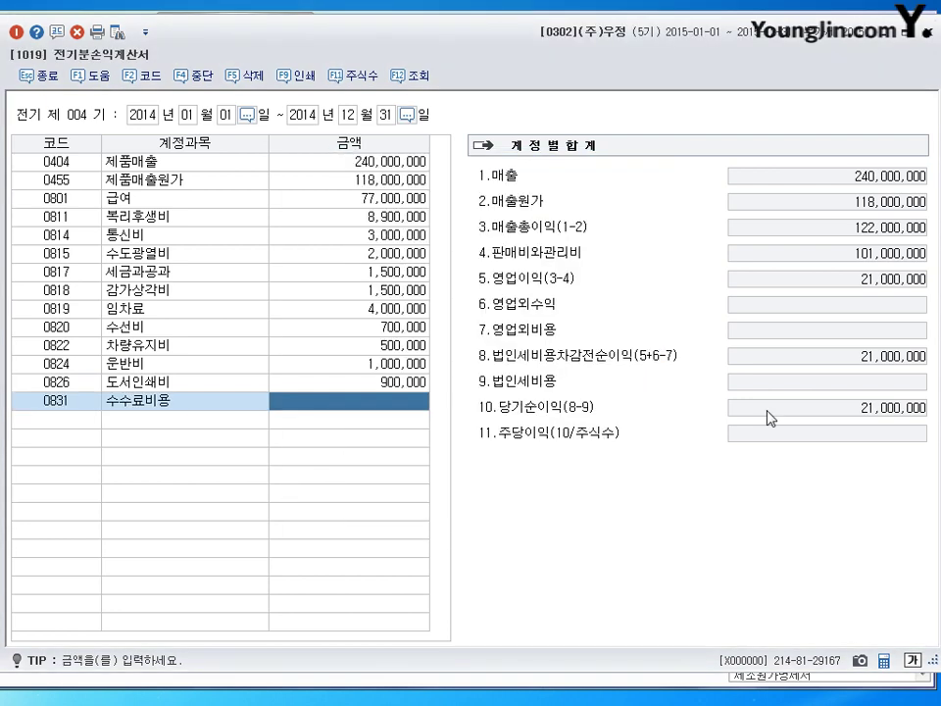
{"action": "type", "text": "1000000"}
{"action": "key", "text": "Return"}
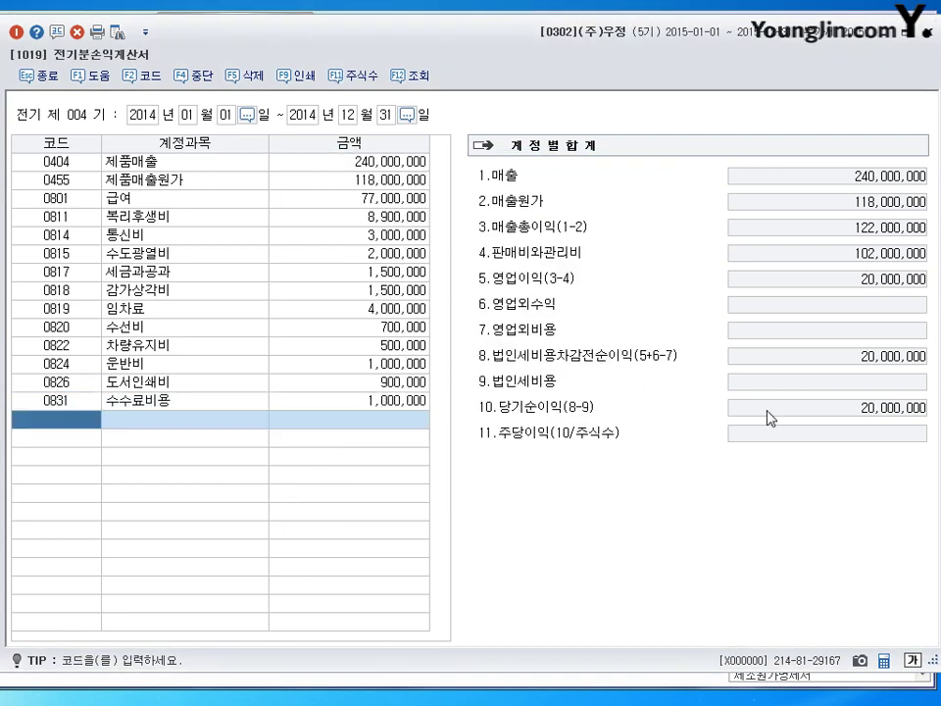
Step: Add the 잡비 account (0848) with an amount of 500,000
{"action": "type", "text": "잡비"}
{"action": "key", "text": "Return"}
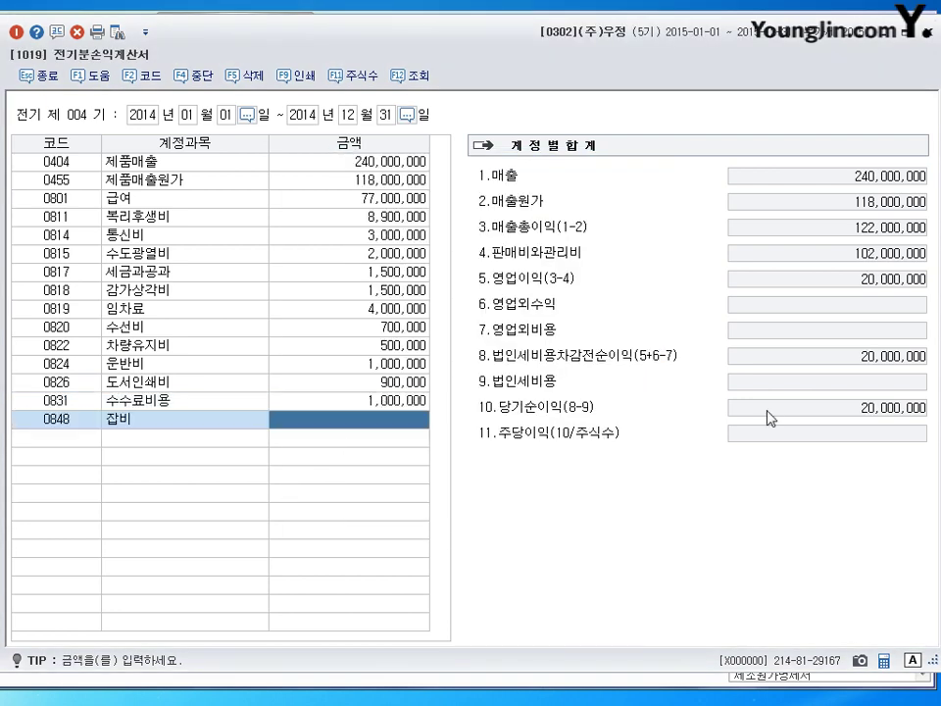
{"action": "type", "text": "5000000"}
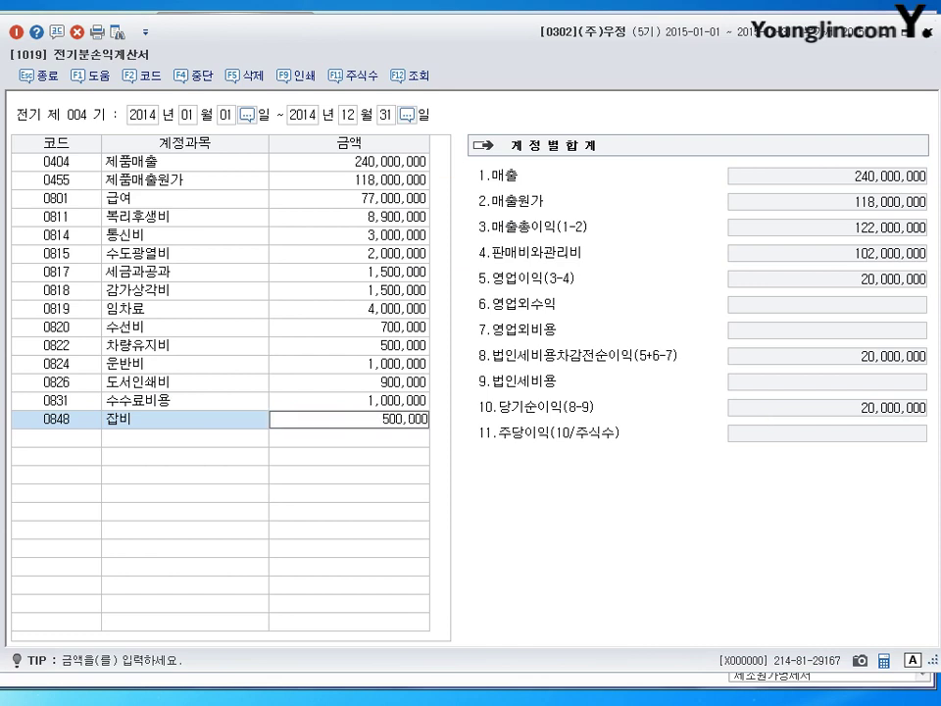
{"action": "key", "text": "Return"}
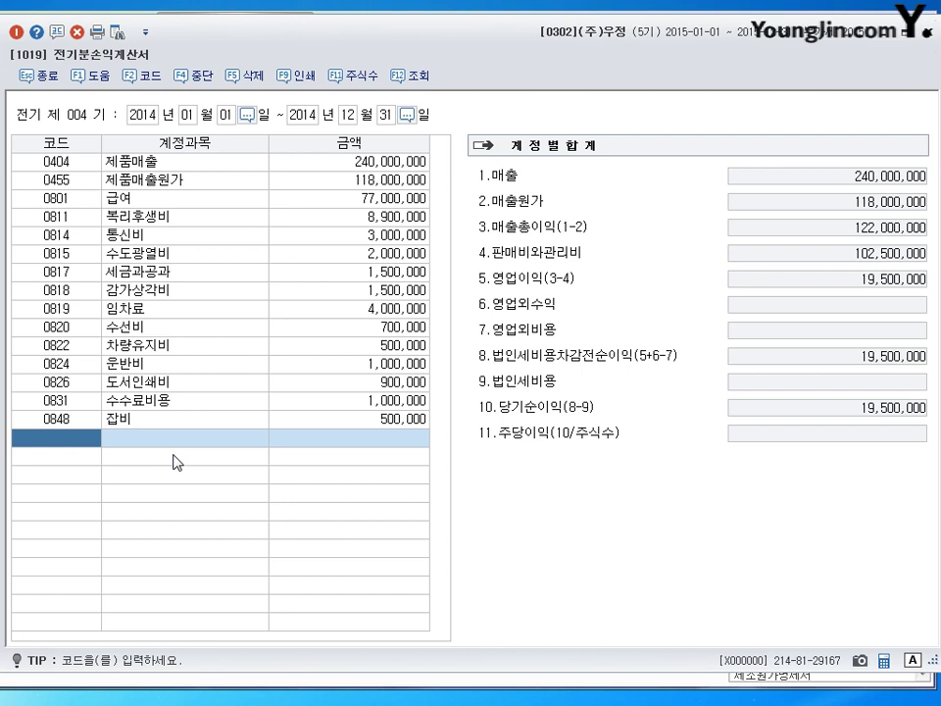
Step: Add the 이자수익 account (0901) with an amount of 500,000
{"action": "type", "text": "이자"}
{"action": "key", "text": "Return"}
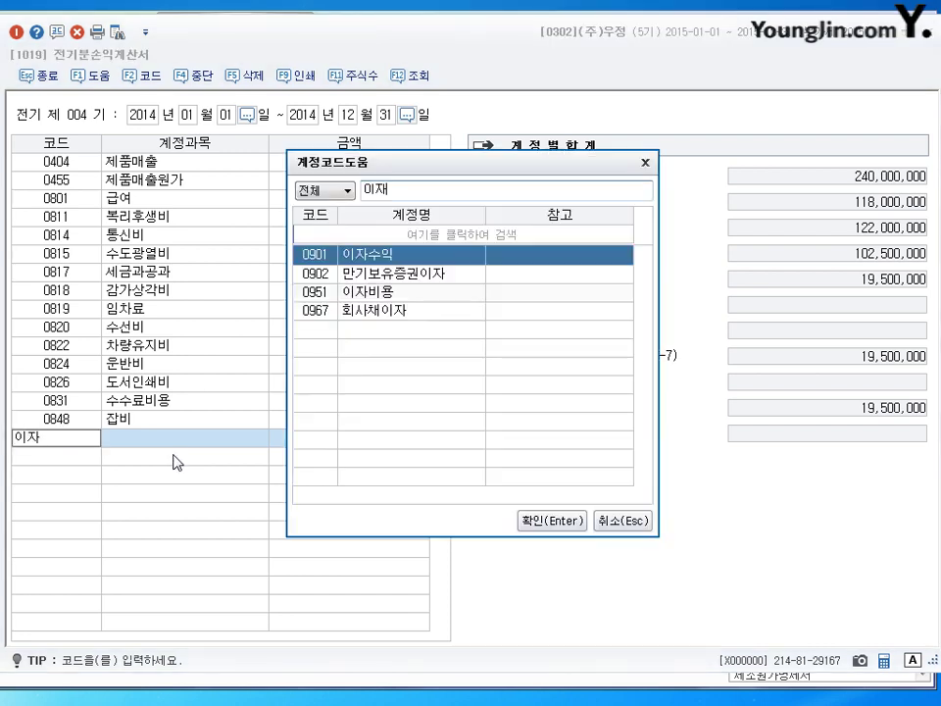
{"action": "key", "text": "Return"}
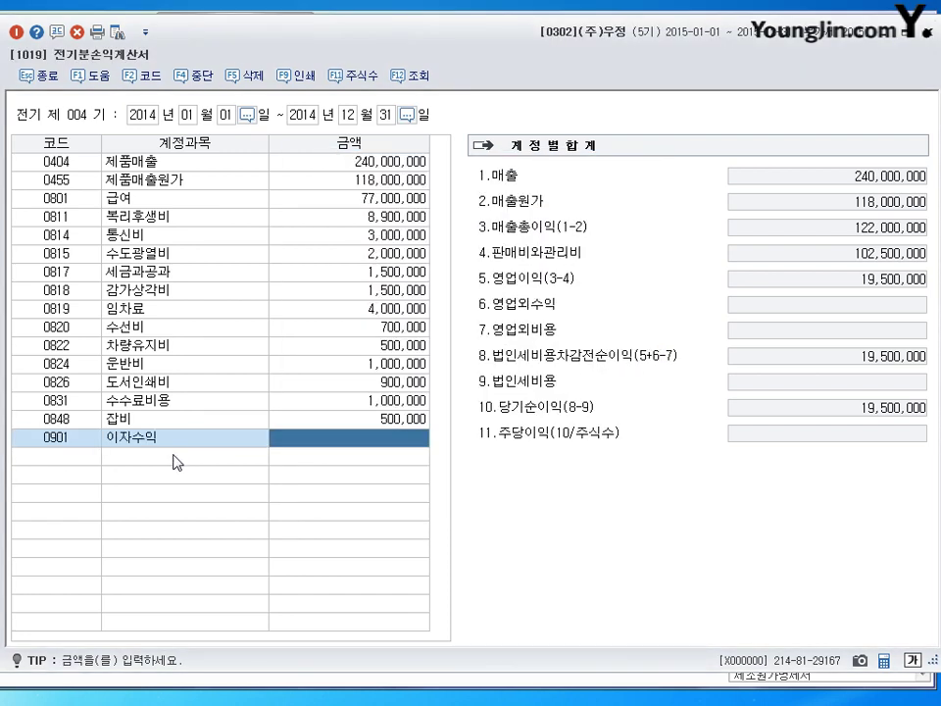
{"action": "type", "text": "500000"}
{"action": "key", "text": "Return"}
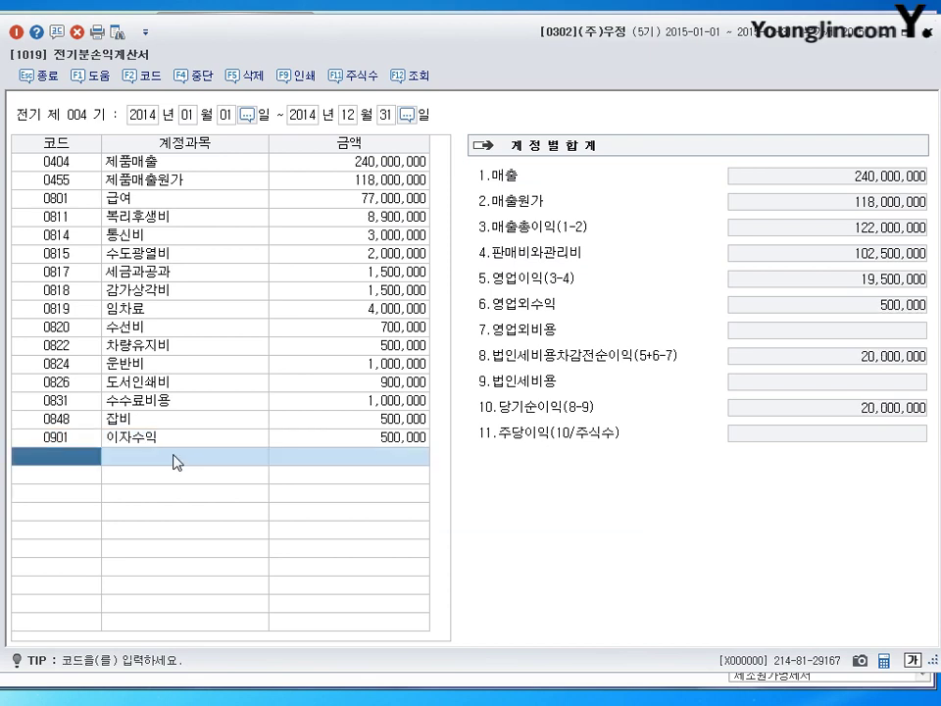
Step: Add the 이자비용 account (0951) with an amount of 5,000,000
{"action": "type", "text": "이자"}
{"action": "key", "text": "Return"}
{"action": "key", "text": "Down"}
{"action": "key", "text": "Down"}
{"action": "key", "text": "Return"}
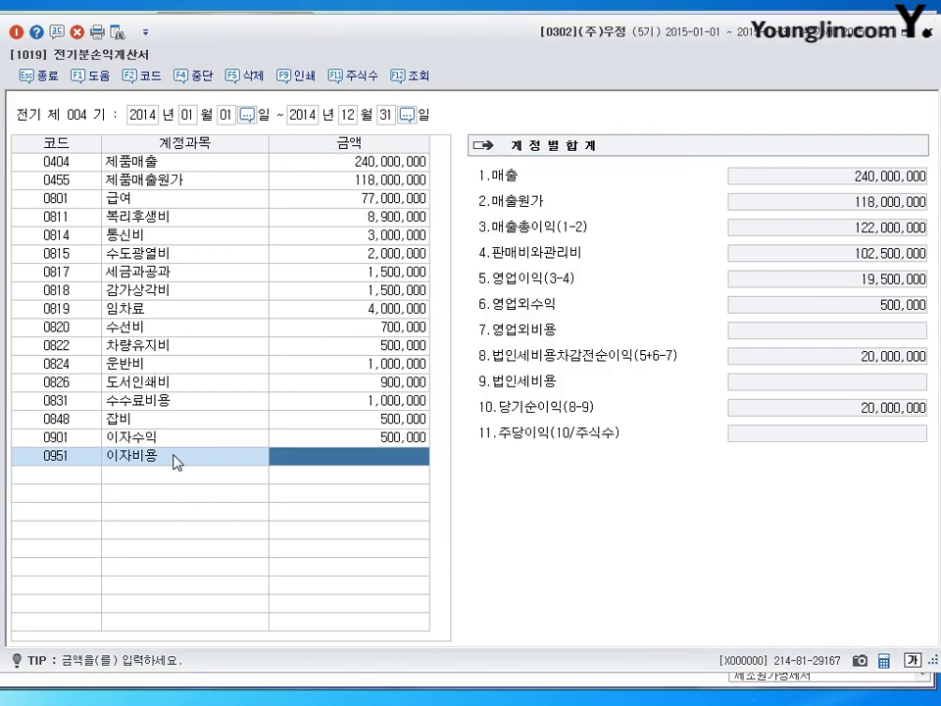
{"action": "type", "text": "5000000"}
{"action": "key", "text": "Return"}
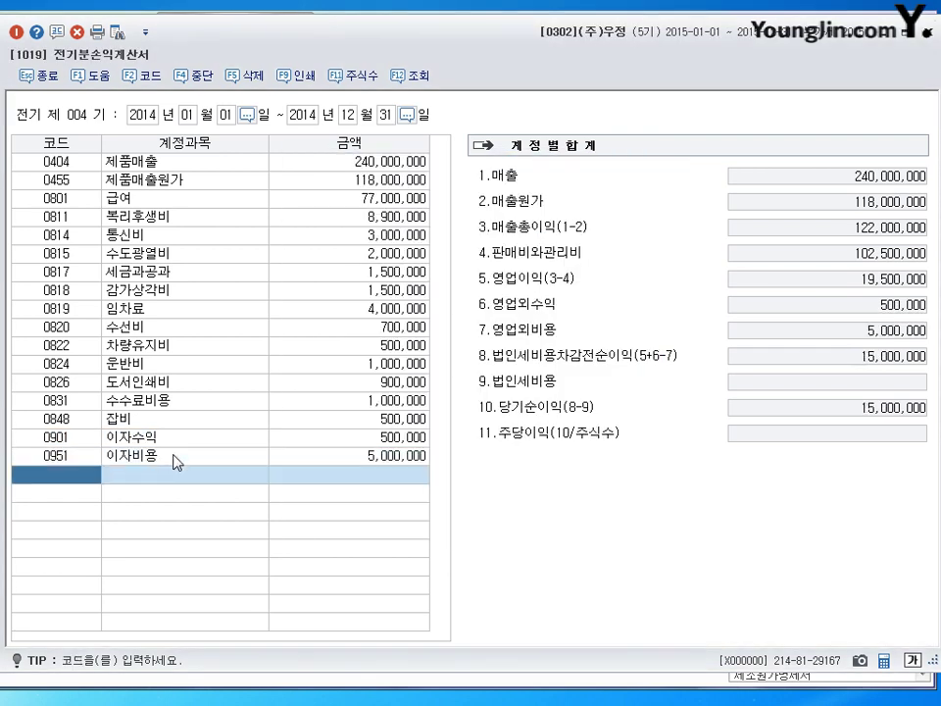
Step: Add the 잡손실 account (0980) with an amount of 1,000,000
{"action": "type", "text": "잡손"}
{"action": "key", "text": "Return"}
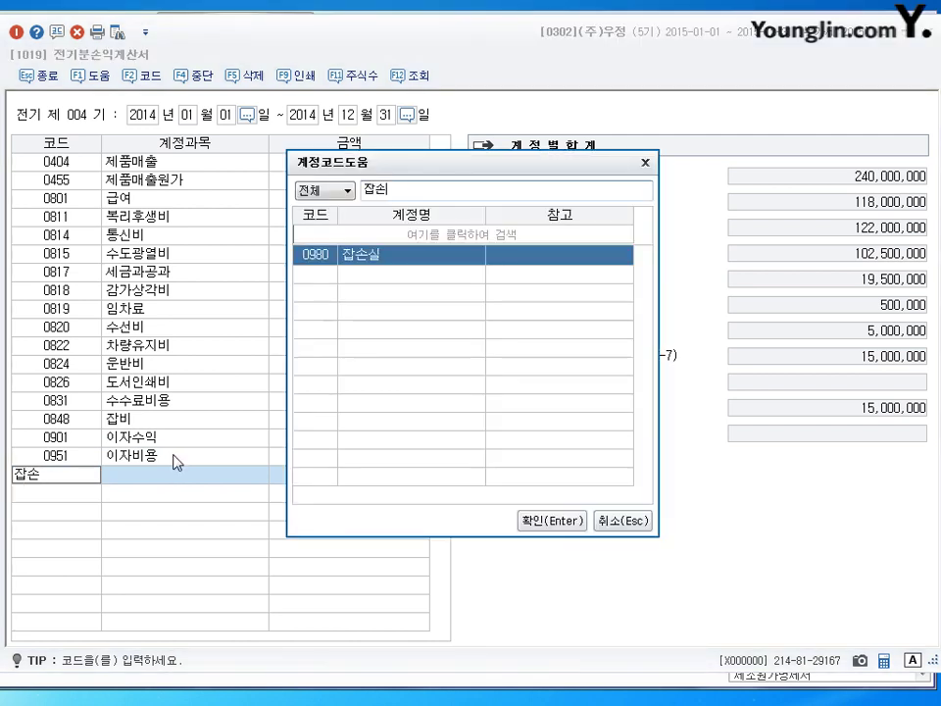
{"action": "key", "text": "Return"}
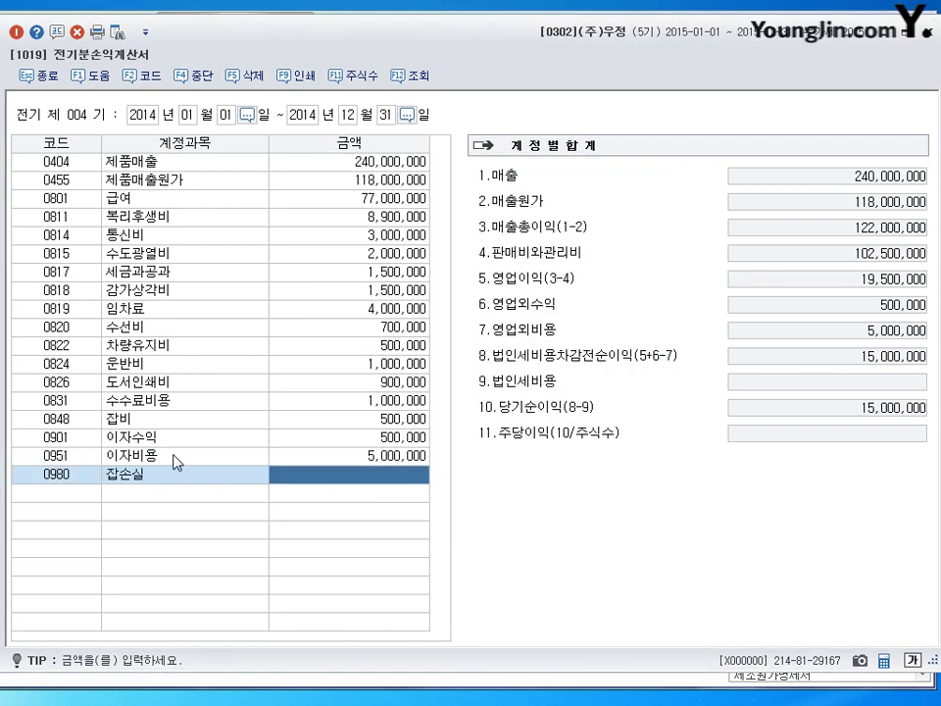
{"action": "type", "text": "1000000"}
{"action": "key", "text": "Return"}
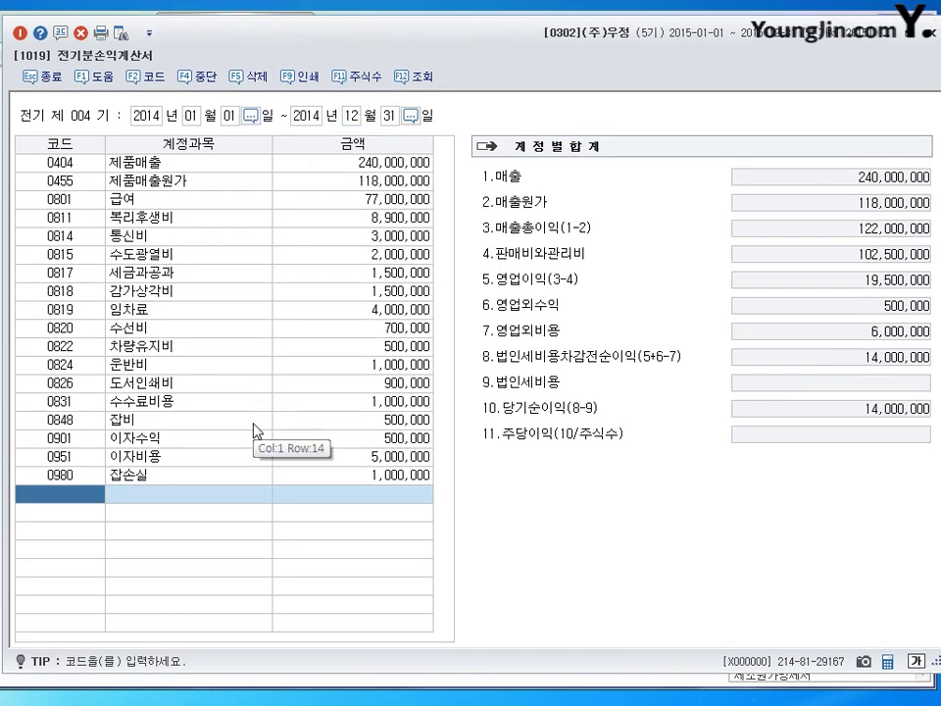
Step: Review the cost of sales (매출원가) breakdown of the 제품매출원가 account and close it
{"action": "left_click_drag", "start_coordinate": [285, 474], "coordinate": [294, 364]}
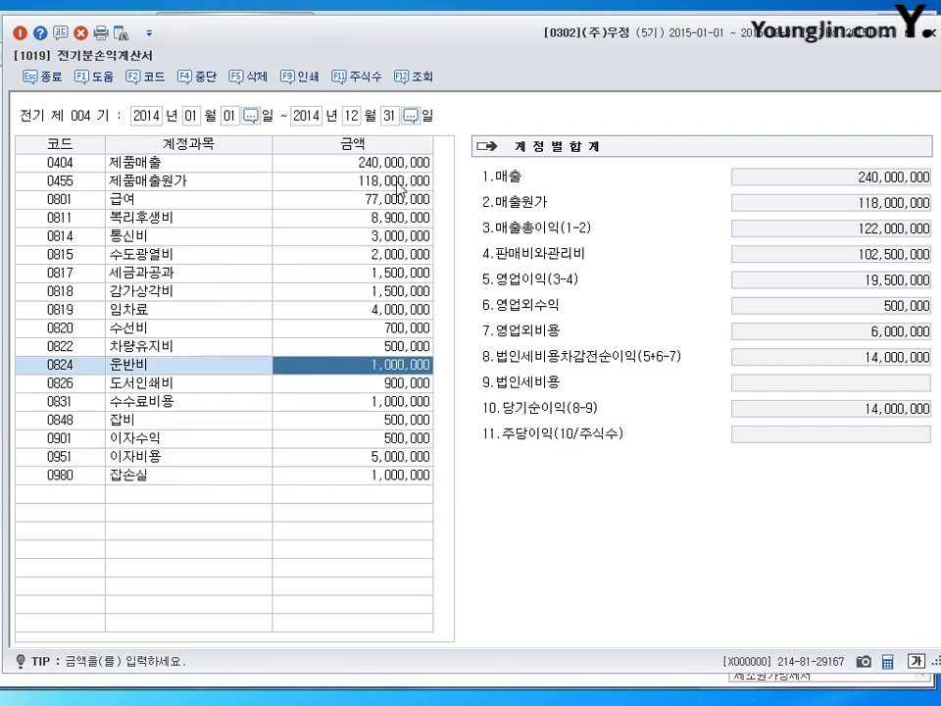
{"action": "left_click", "coordinate": [390, 183]}
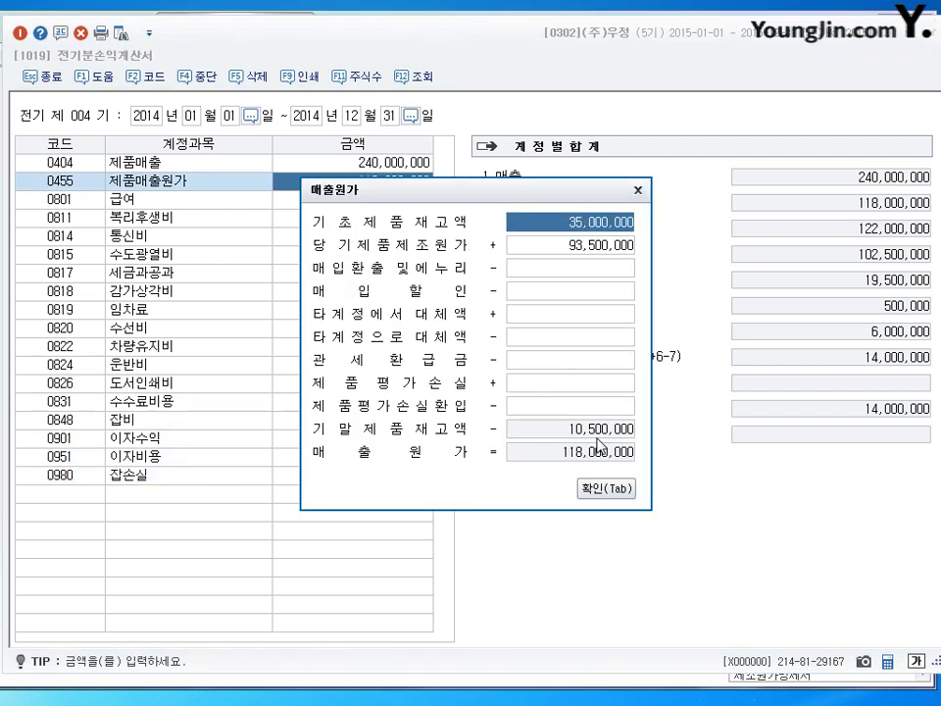
{"action": "left_click", "coordinate": [606, 489]}
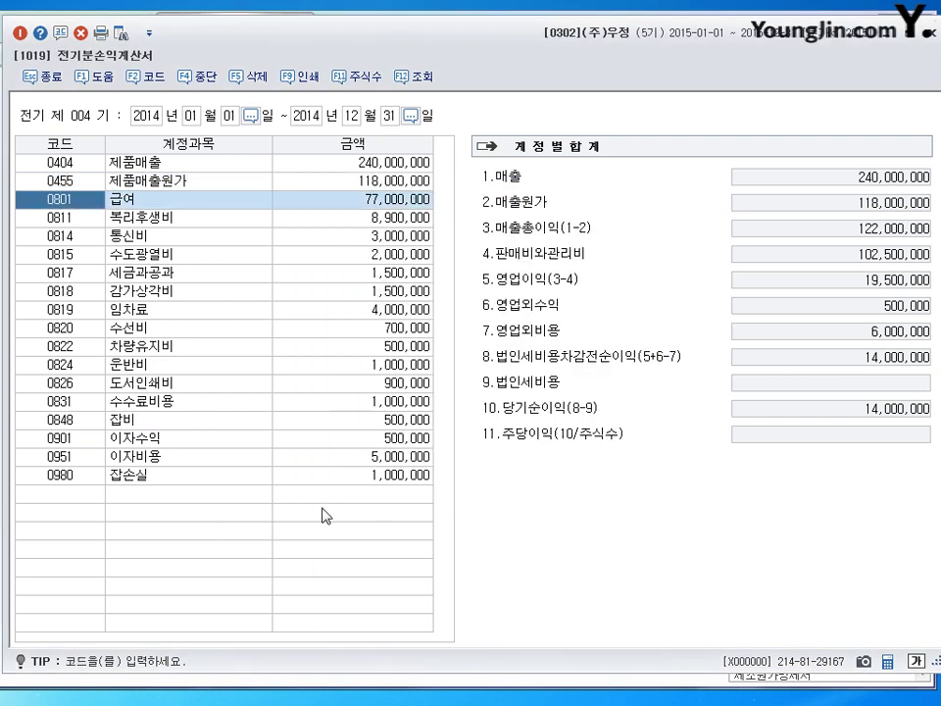